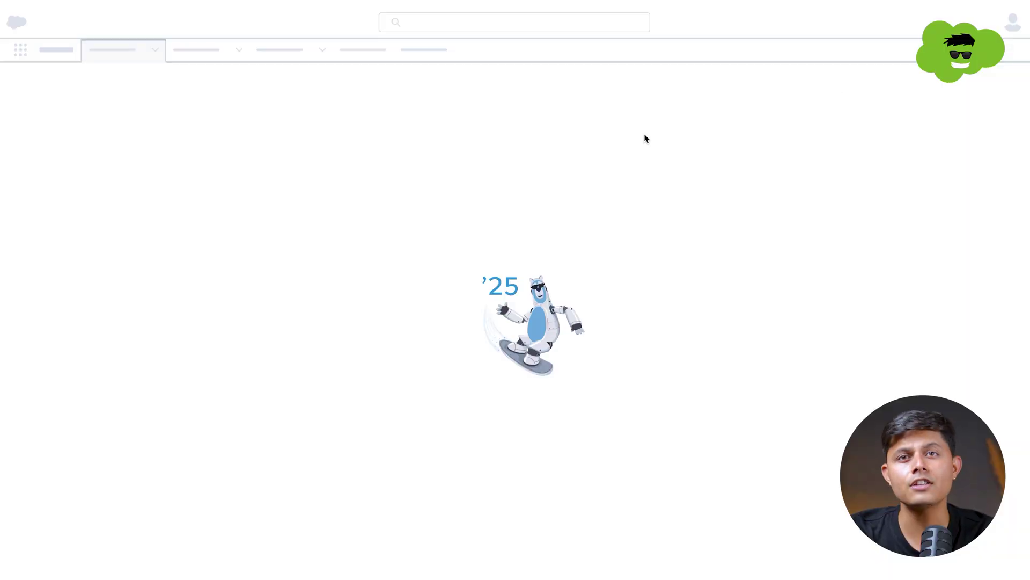
Find Einstein Setup and switch on Einstein, Global Language Support and Deploy Prompt Templates.
{"action": "left_click", "coordinate": [107, 84]}
{"action": "type", "text": "Pr"}
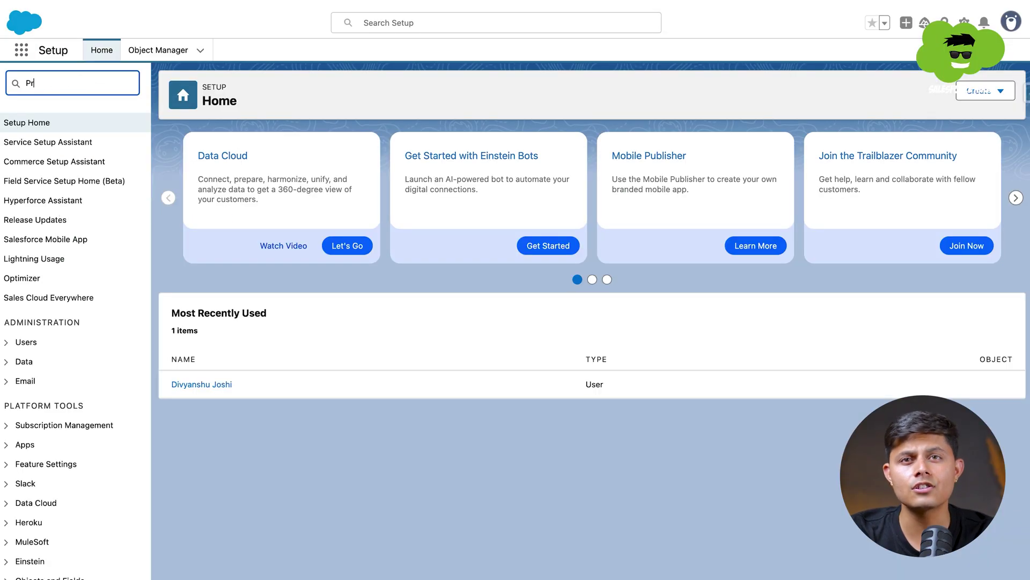
{"action": "type", "text": "ompt"}
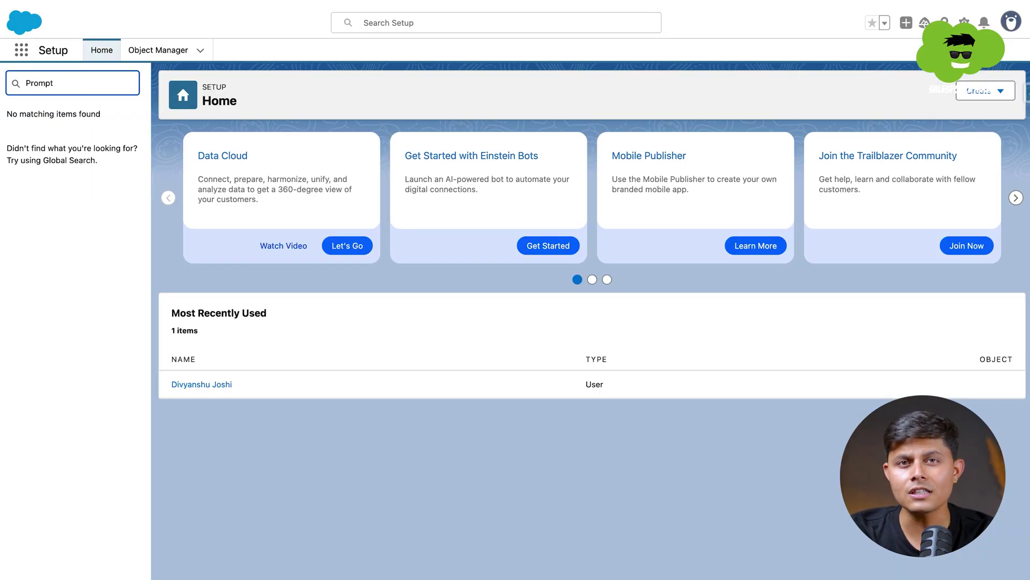
{"action": "key", "text": "super+a"}
{"action": "key", "text": "BackSpace"}
{"action": "type", "text": "Ei"}
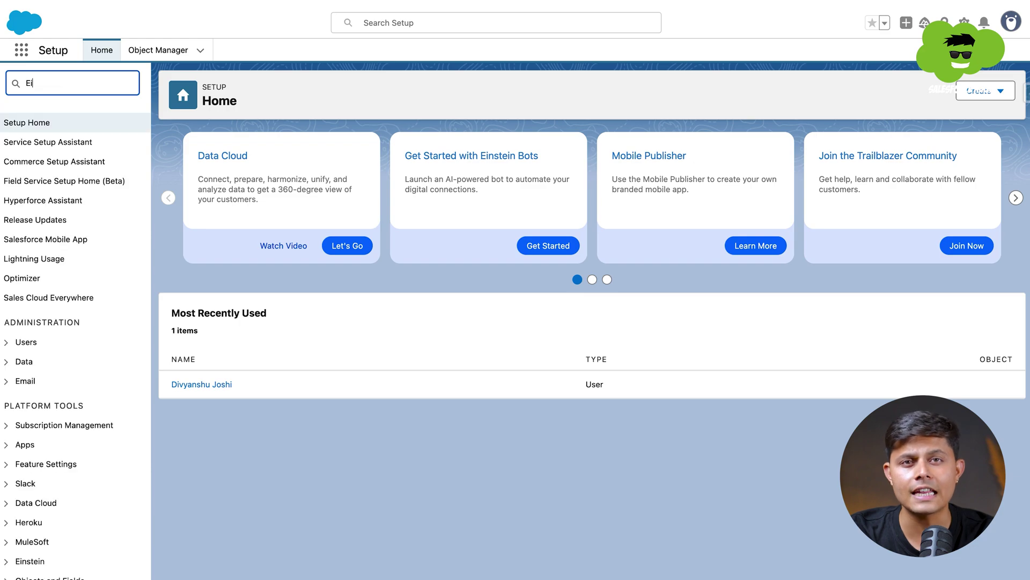
{"action": "type", "text": "nstein se"}
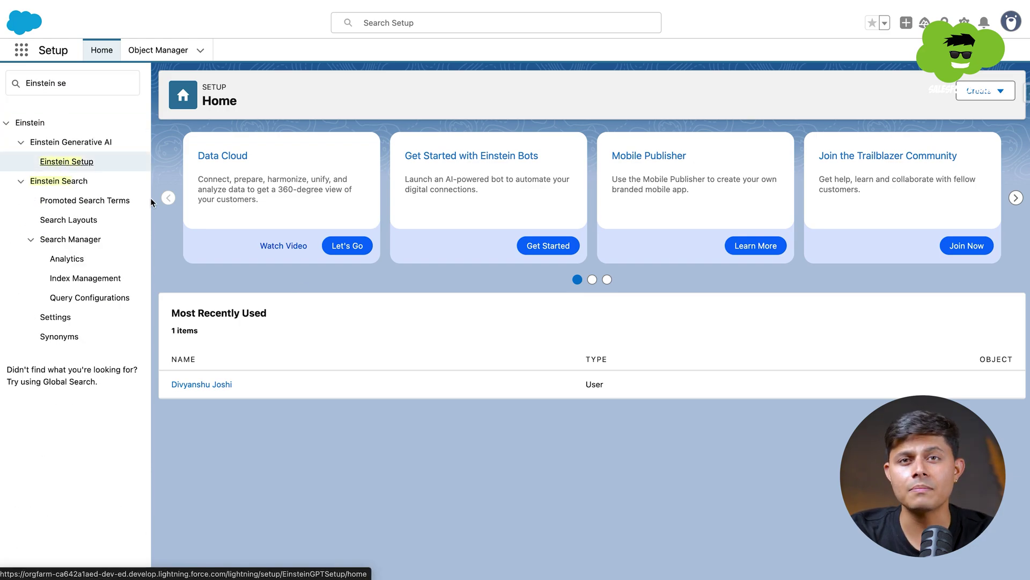
{"action": "left_click", "coordinate": [1001, 150]}
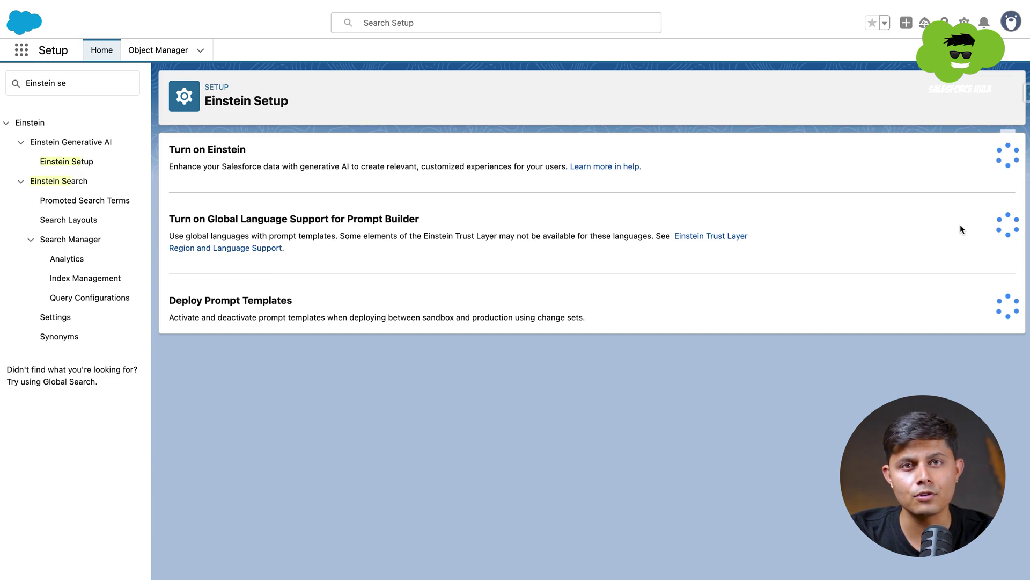
{"action": "left_click", "coordinate": [1005, 223]}
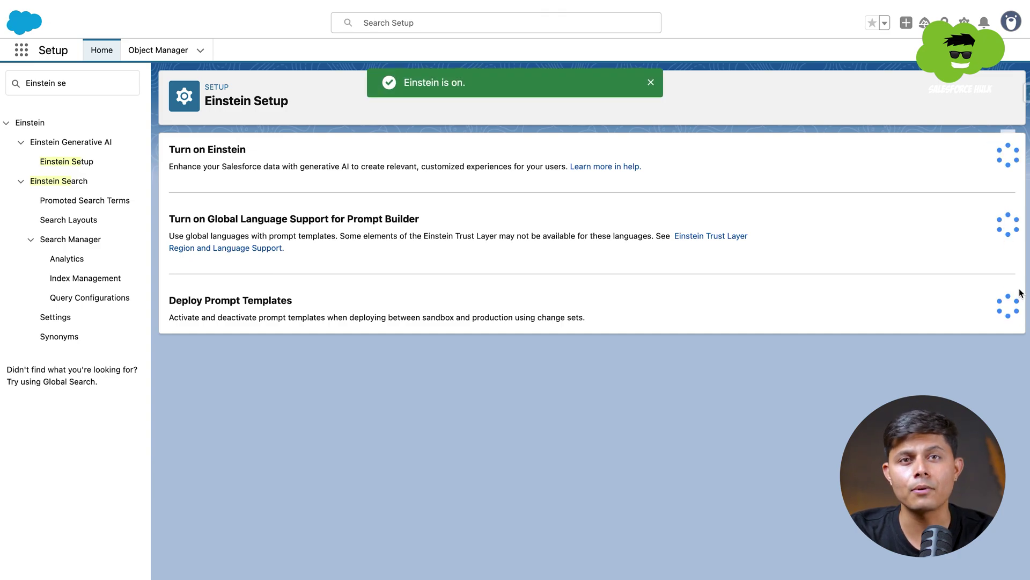
{"action": "left_click", "coordinate": [1003, 296]}
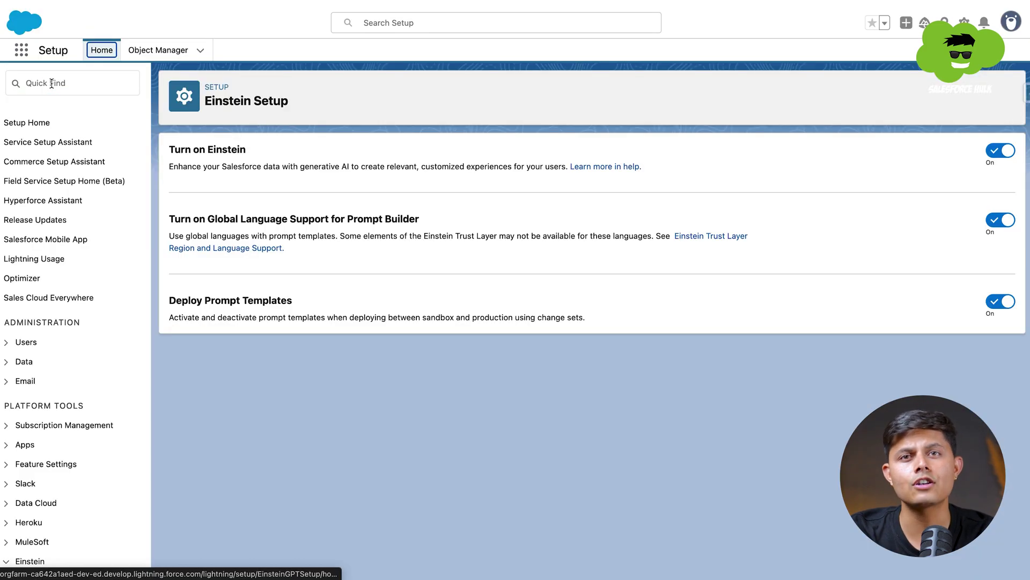
Go to Prompt Builder via a Quick Find search for 'Prompt' and start a new prompt template.
{"action": "left_click", "coordinate": [51, 83]}
{"action": "type", "text": "Prompt"}
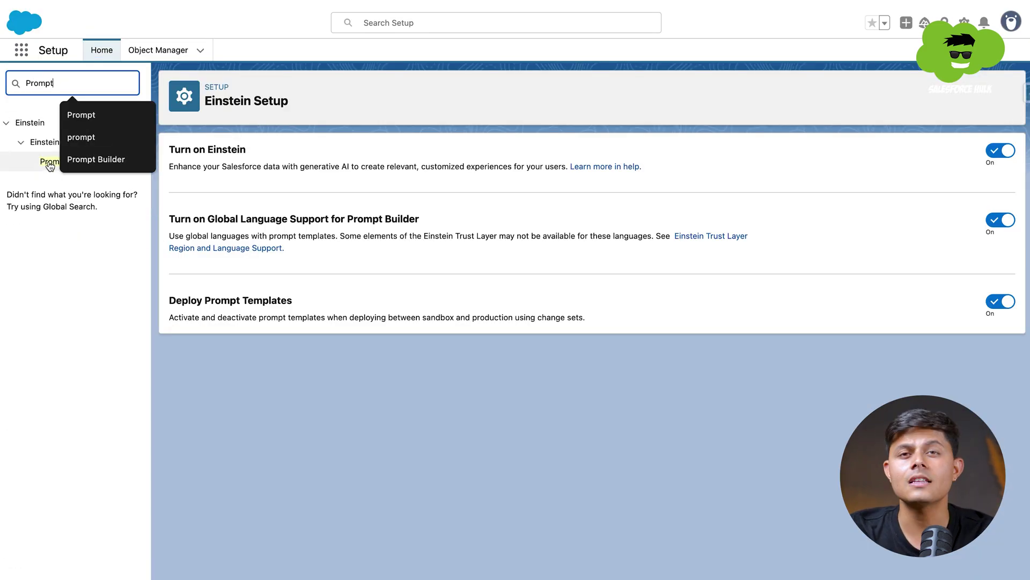
{"action": "left_click", "coordinate": [49, 162]}
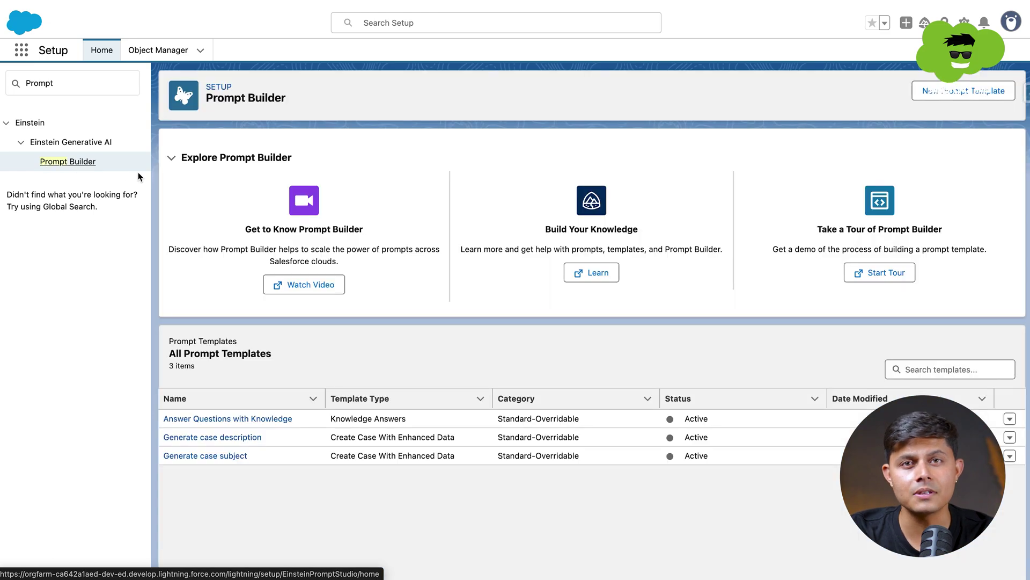
{"action": "left_click", "coordinate": [946, 93]}
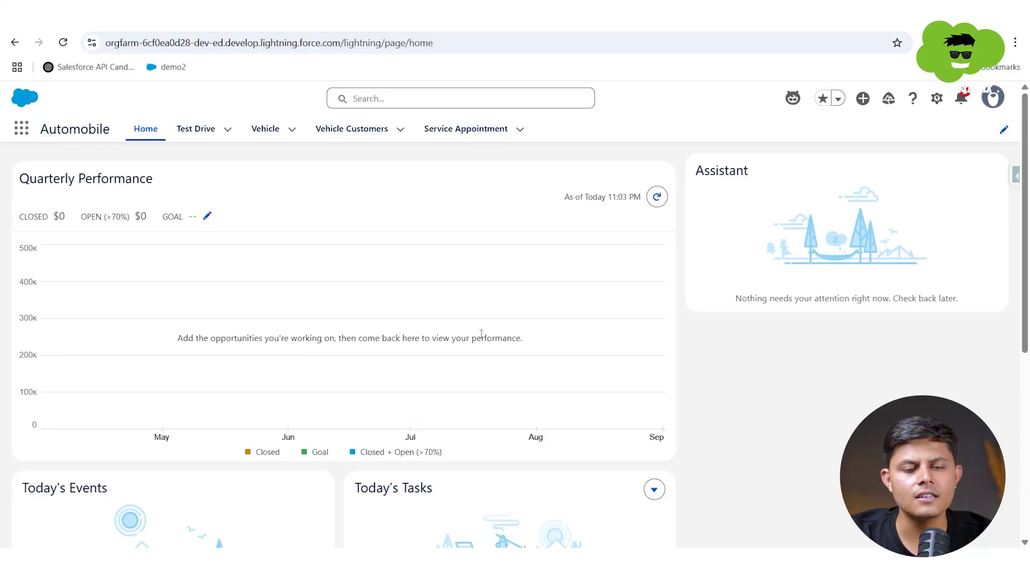
Return to Setup, open Prompt Builder and start a new prompt template.
{"action": "left_click", "coordinate": [937, 98]}
{"action": "left_click", "coordinate": [883, 156]}
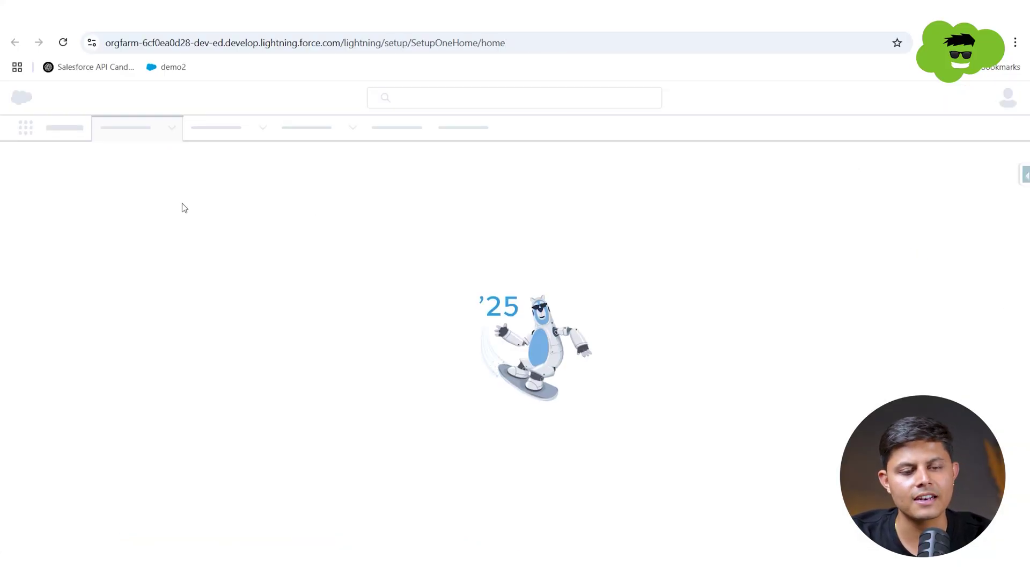
{"action": "left_click", "coordinate": [85, 166]}
{"action": "type", "text": "promp"}
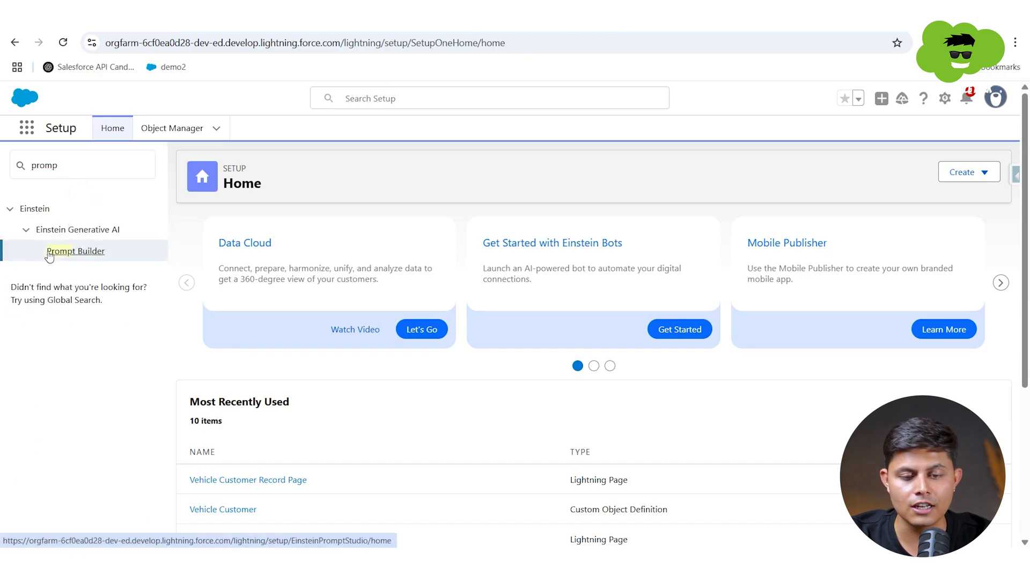
{"action": "left_click", "coordinate": [49, 253]}
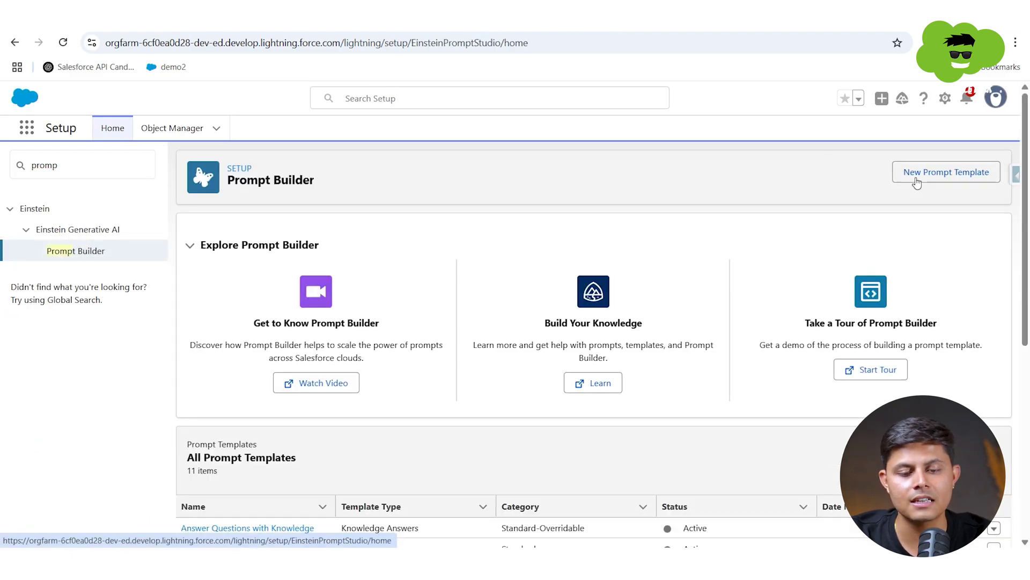
{"action": "left_click", "coordinate": [917, 174]}
Choose Record Summary, name it 'Salesforce Hulk's first record summary', describe it 'Salesforce hulk's record summary'.
{"action": "left_click", "coordinate": [493, 276]}
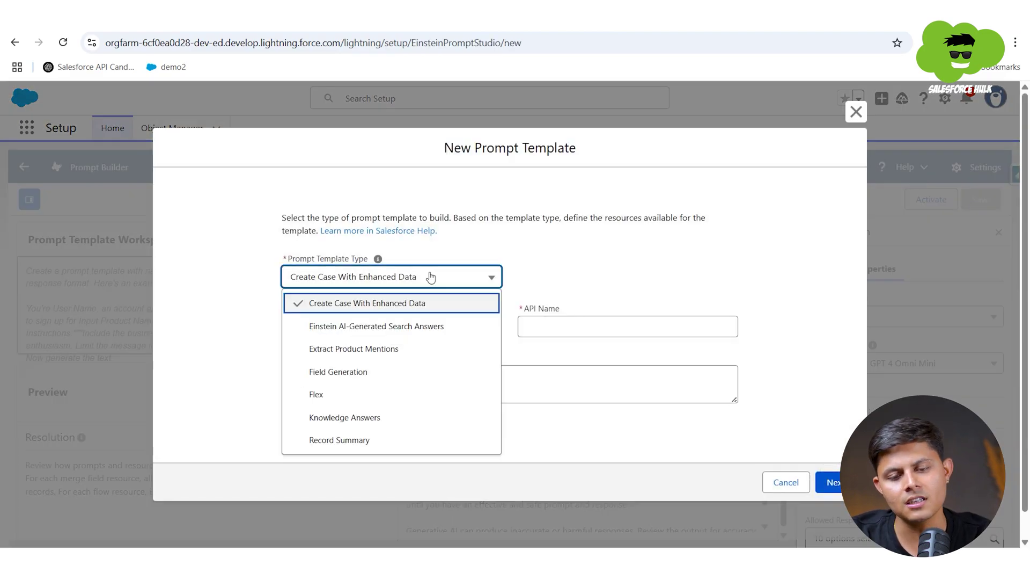
{"action": "left_click", "coordinate": [344, 444]}
{"action": "left_click", "coordinate": [336, 322]}
{"action": "type", "text": "Sales"}
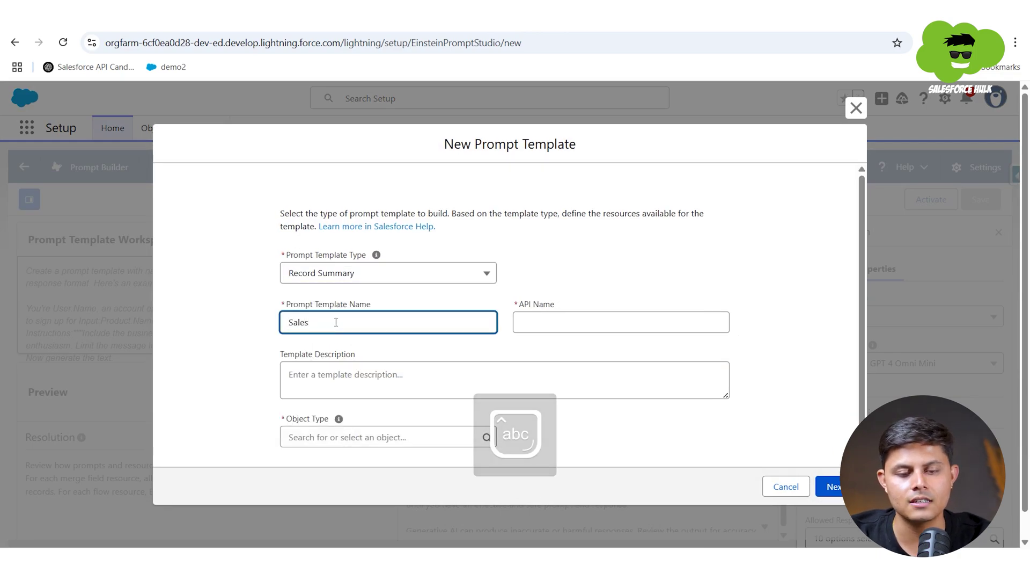
{"action": "type", "text": "force Hulk"}
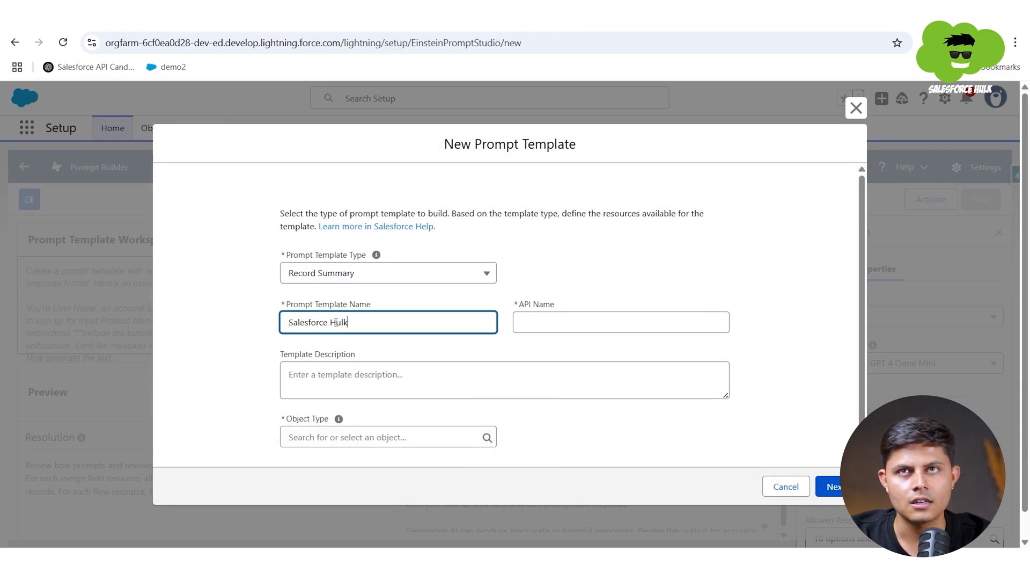
{"action": "type", "text": "'s first"}
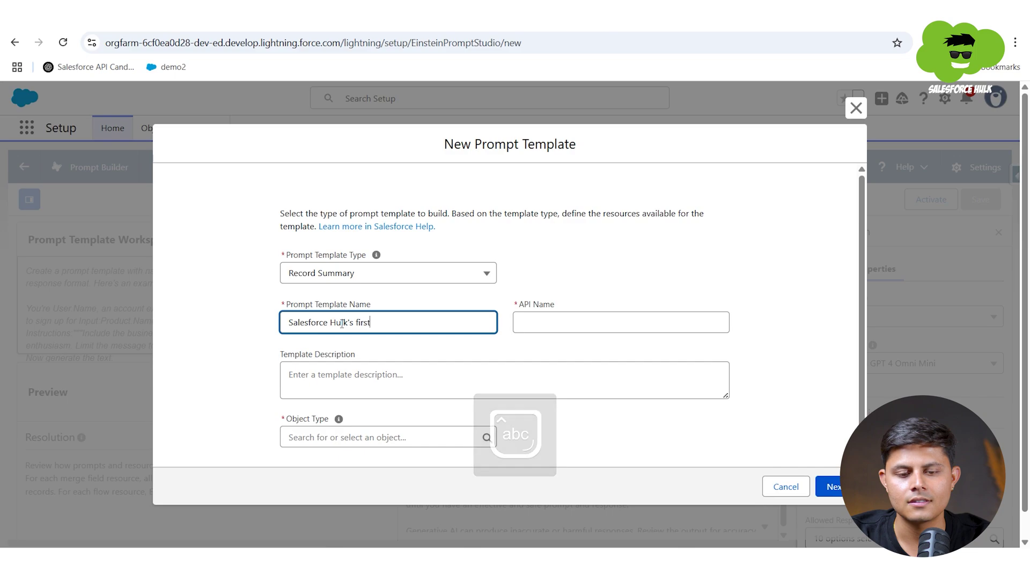
{"action": "type", "text": " record summary"}
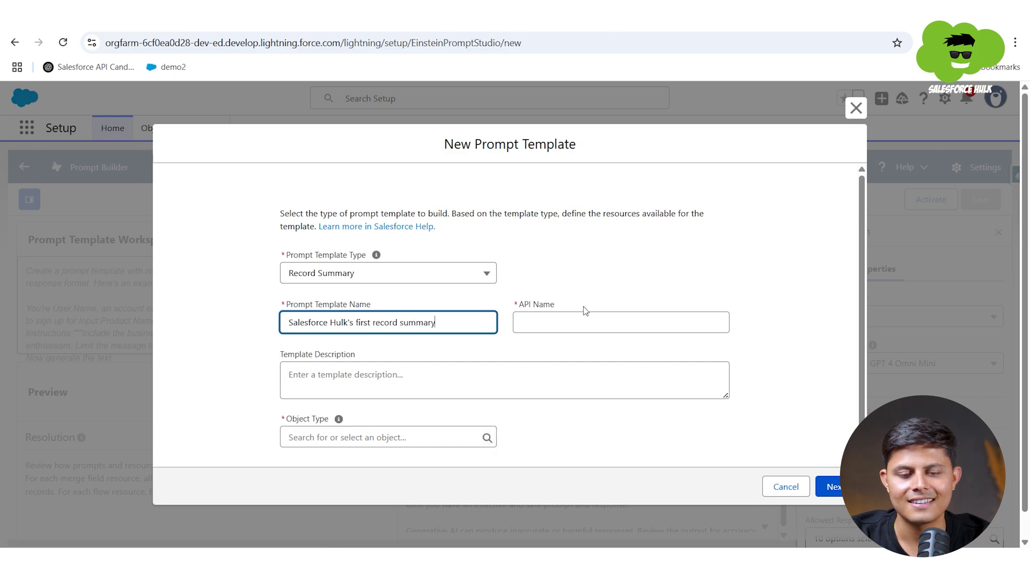
{"action": "left_click", "coordinate": [584, 317]}
{"action": "left_click", "coordinate": [395, 384]}
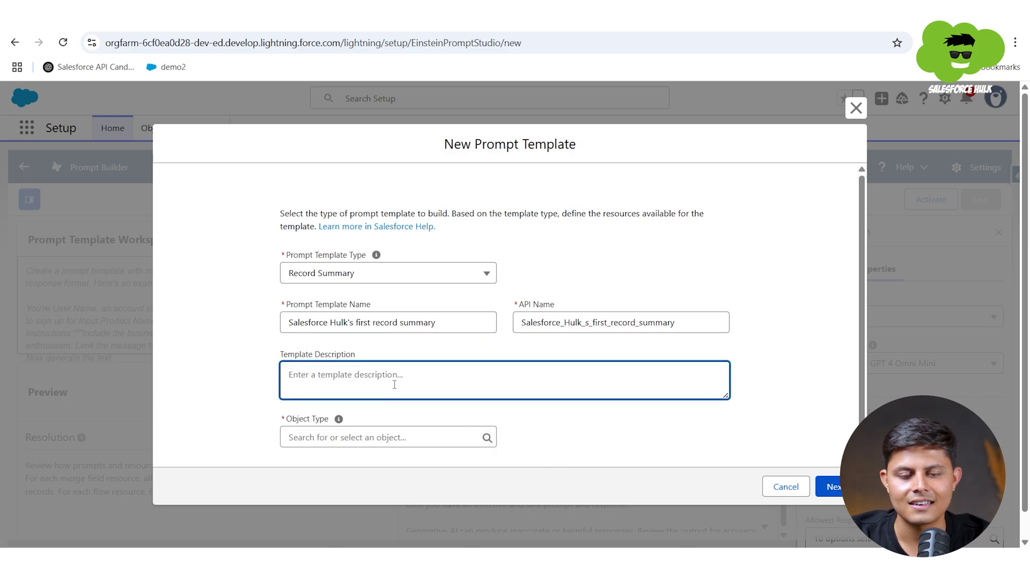
{"action": "type", "text": "Salesforce hul"}
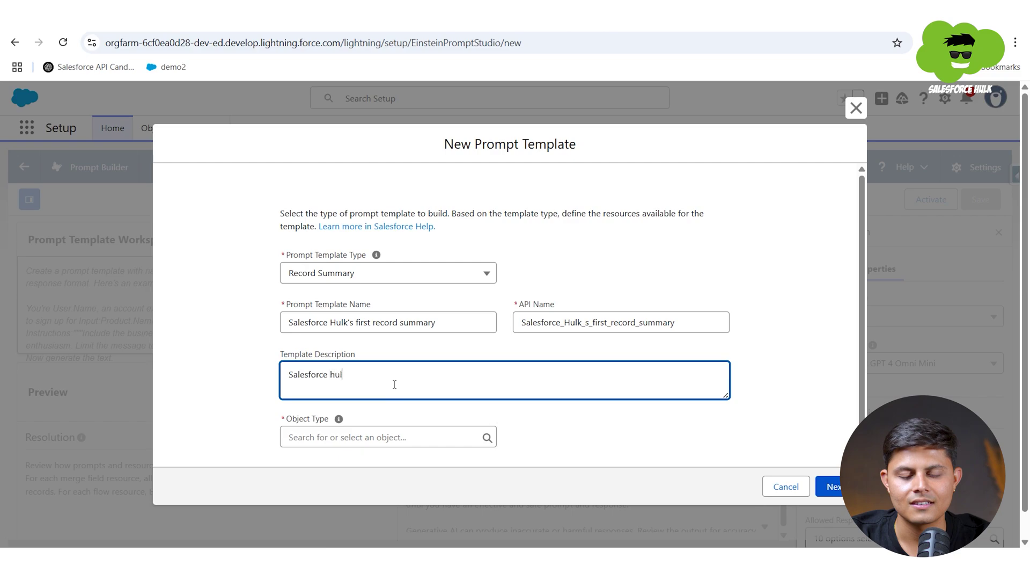
{"action": "type", "text": "k's rec"}
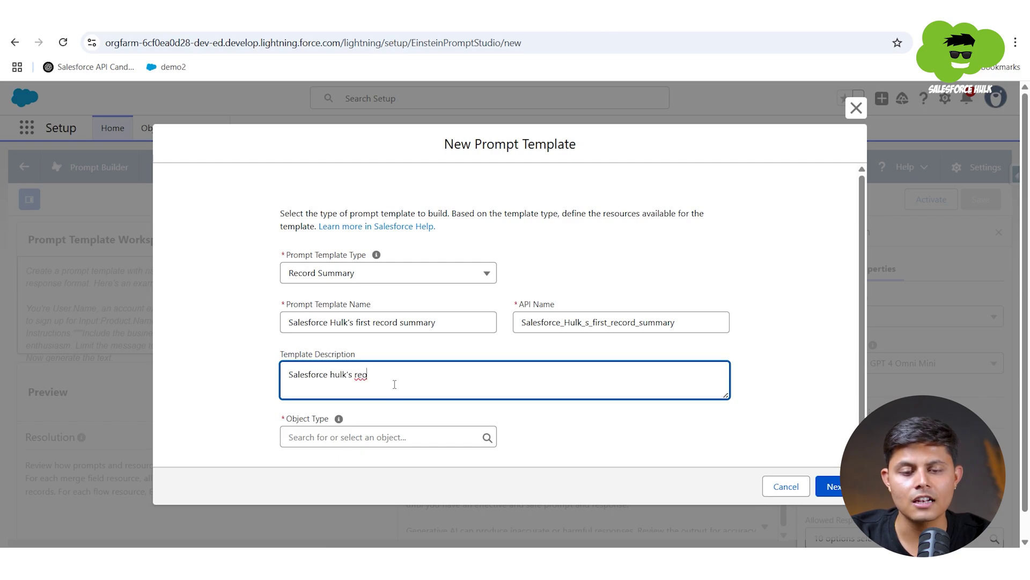
{"action": "type", "text": "ord summary"}
Set the template's object to Vehicle Customer and create the template.
{"action": "scroll", "coordinate": [376, 398], "scroll_direction": "down", "scroll_amount": 1}
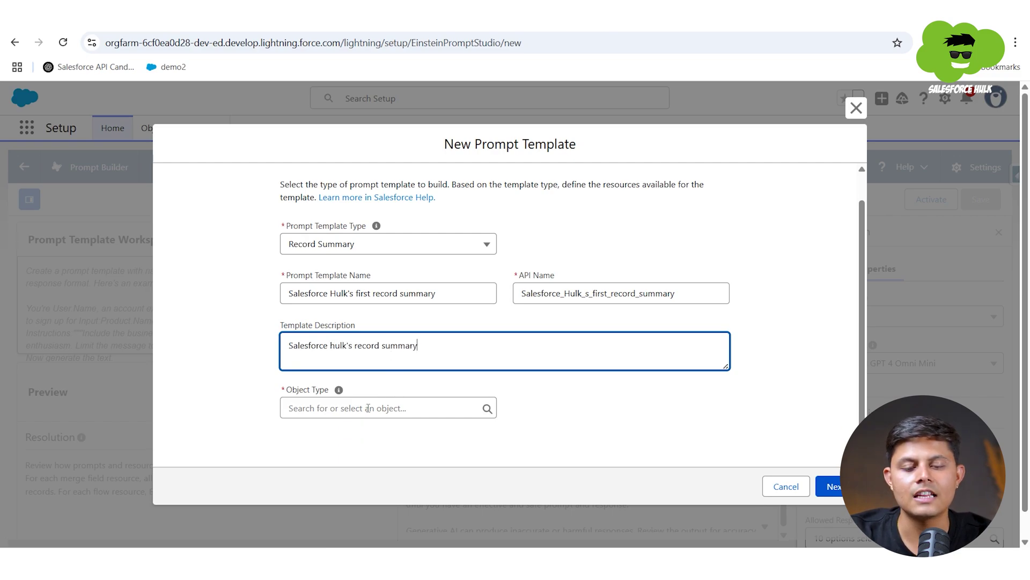
{"action": "left_click", "coordinate": [368, 408]}
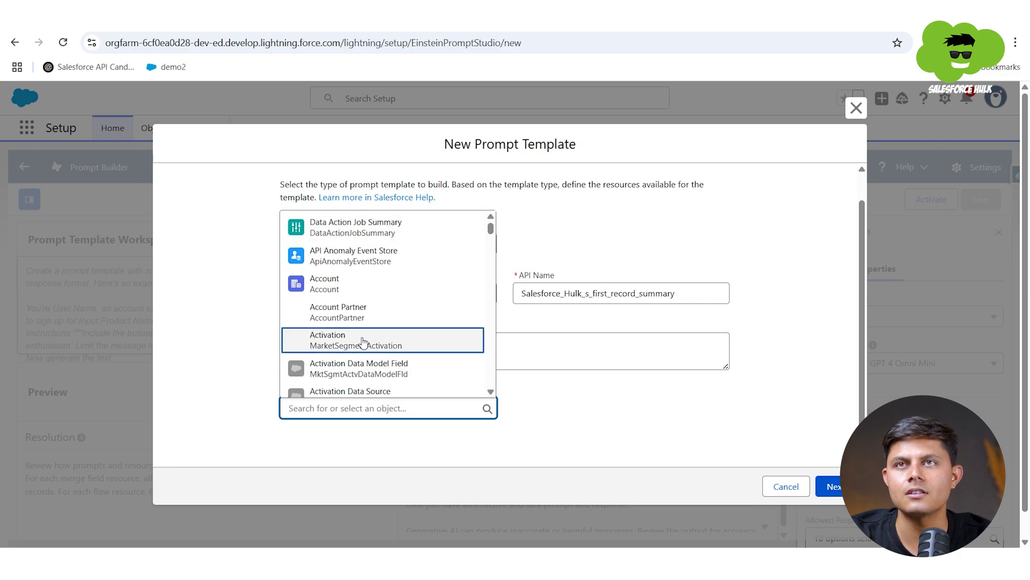
{"action": "type", "text": "veh"}
{"action": "left_click", "coordinate": [349, 375]}
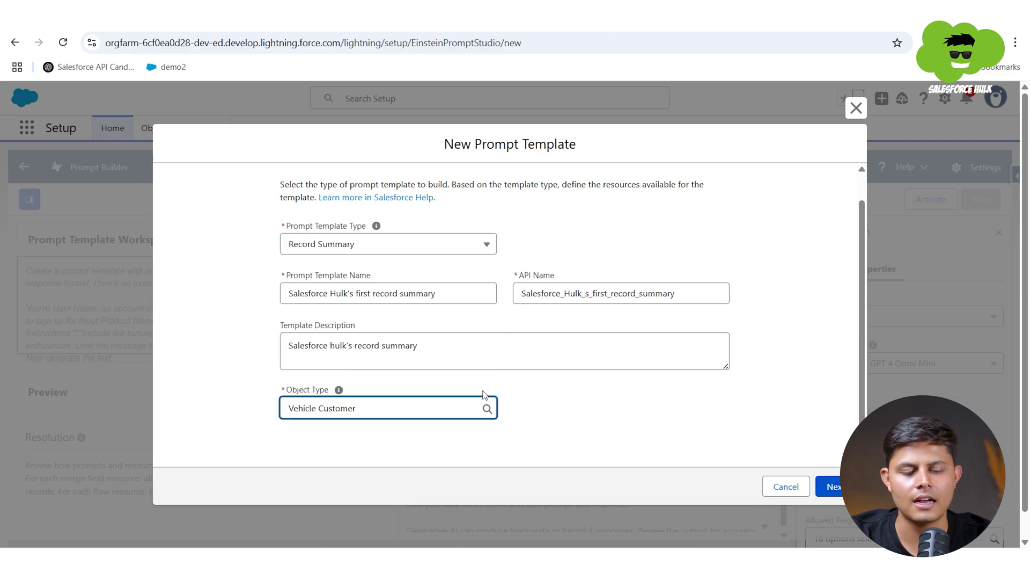
{"action": "left_click", "coordinate": [835, 486]}
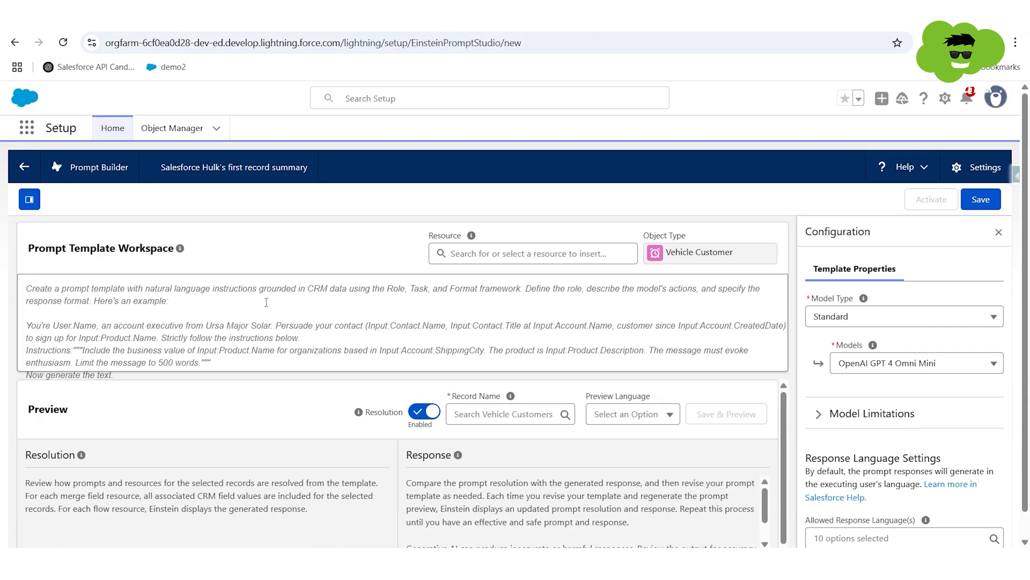
Write the greeting instruction 'Hey Salesforce Hulk, here's all you need to know about your customer' and begin the sales-agent summary request.
{"action": "left_click", "coordinate": [267, 302]}
{"action": "type", "text": "Start "}
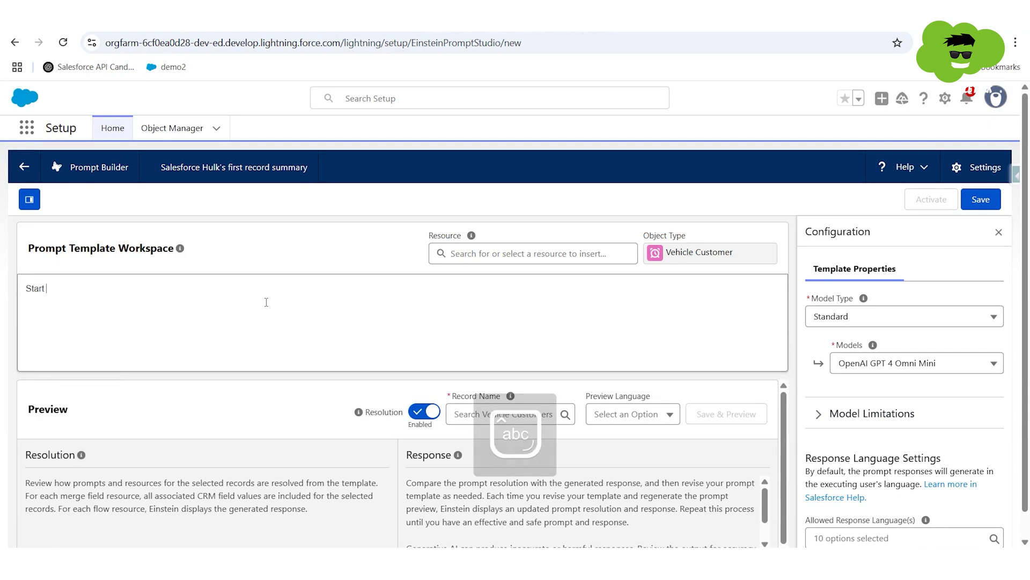
{"action": "type", "text": "with \""}
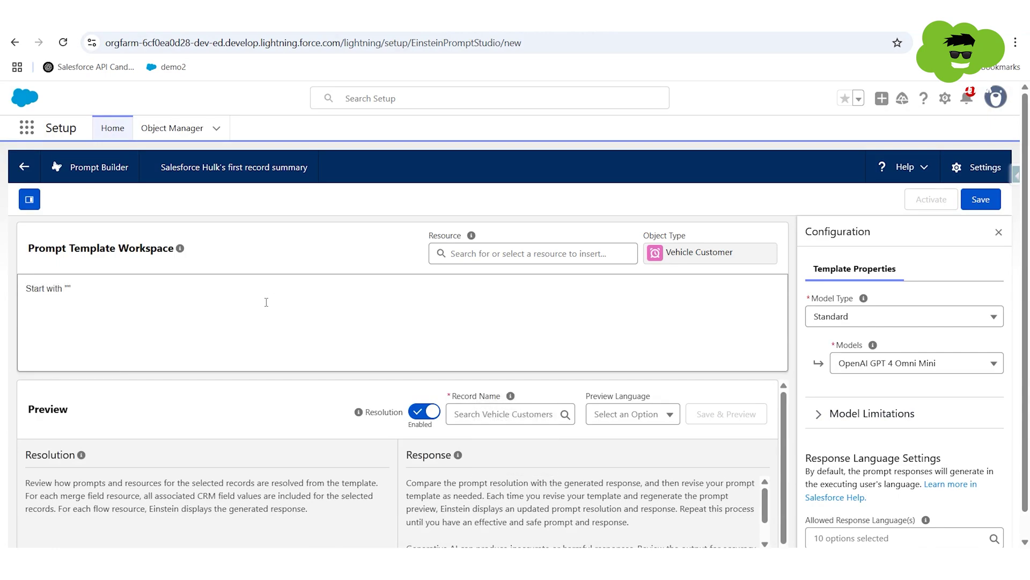
{"action": "type", "text": "Hey Salesfor"}
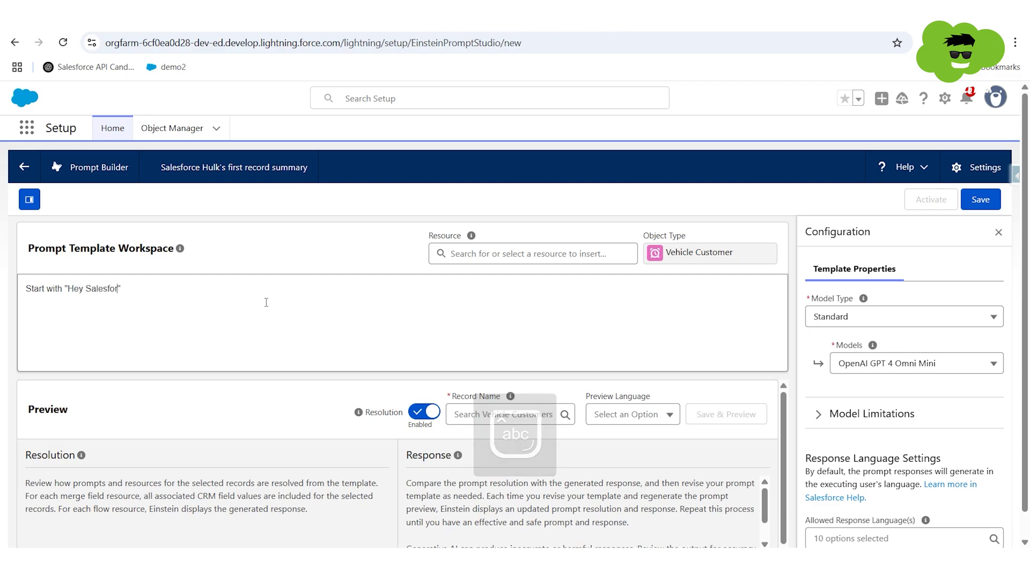
{"action": "type", "text": "ce Hulk , here"}
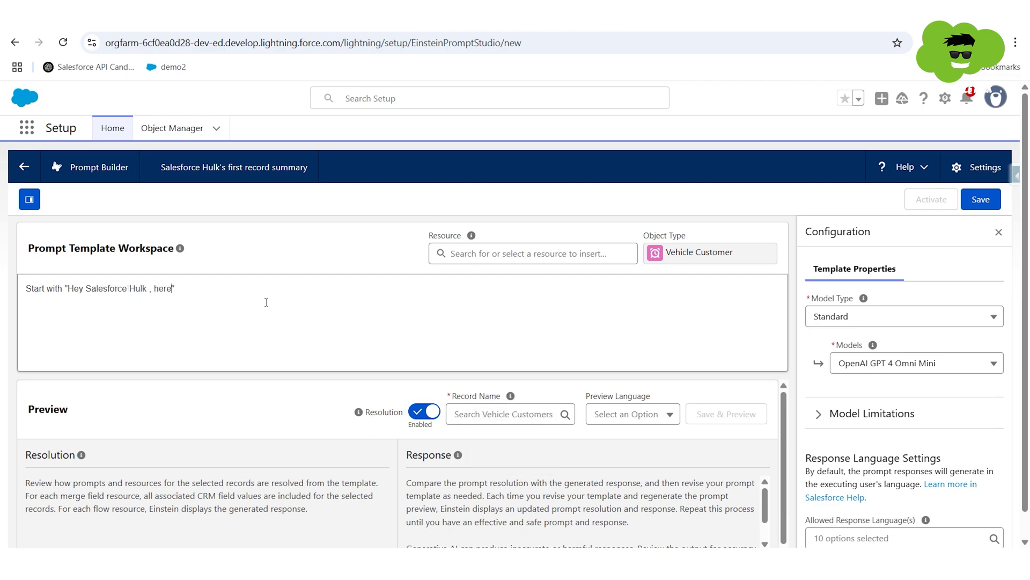
{"action": "type", "text": "'s all you need to know about your "}
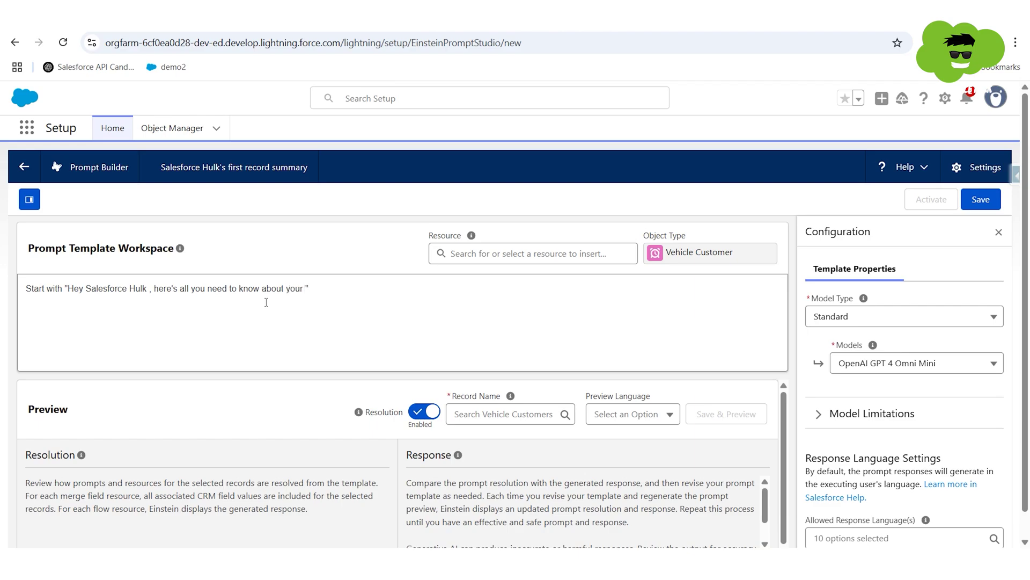
{"action": "type", "text": "cytomer"}
{"action": "key", "text": "BackSpace"}
{"action": "type", "text": "ustomer"}
{"action": "key", "text": "Return"}
{"action": "type", "text": "Sales agent needs a"}
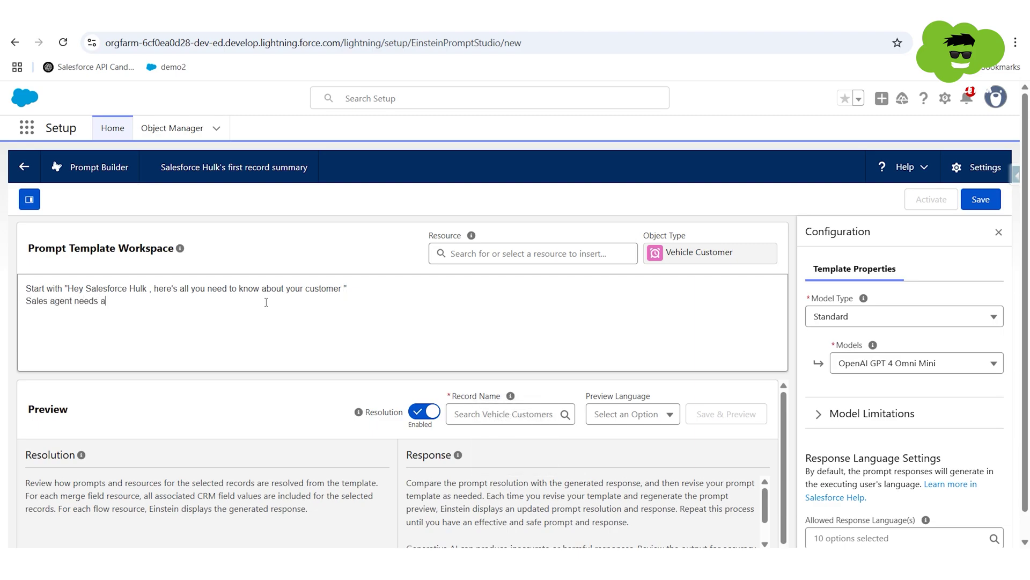
{"action": "type", "text": " summary of a customer befor"}
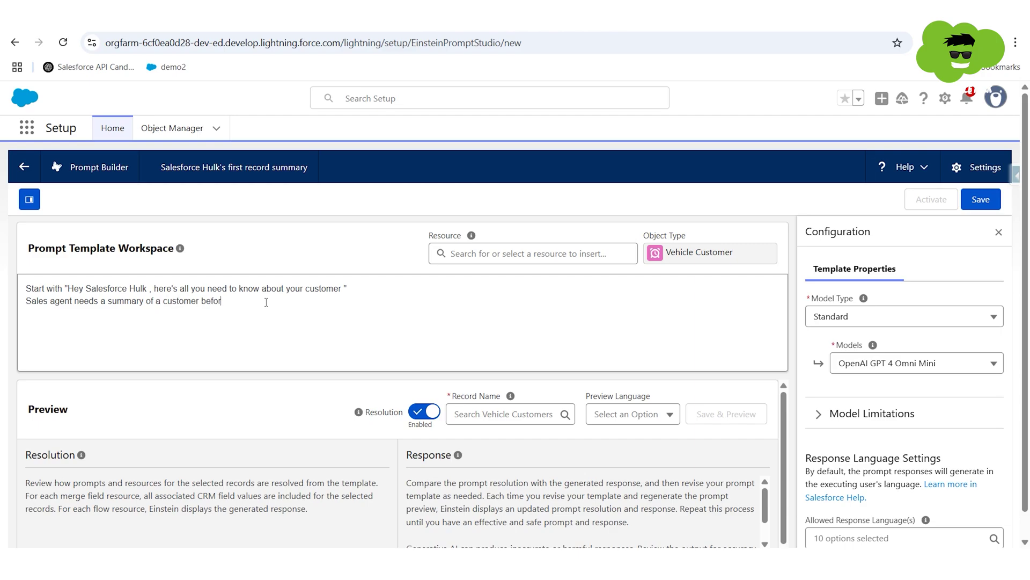
{"action": "type", "text": "e a meeting summarize the customer"}
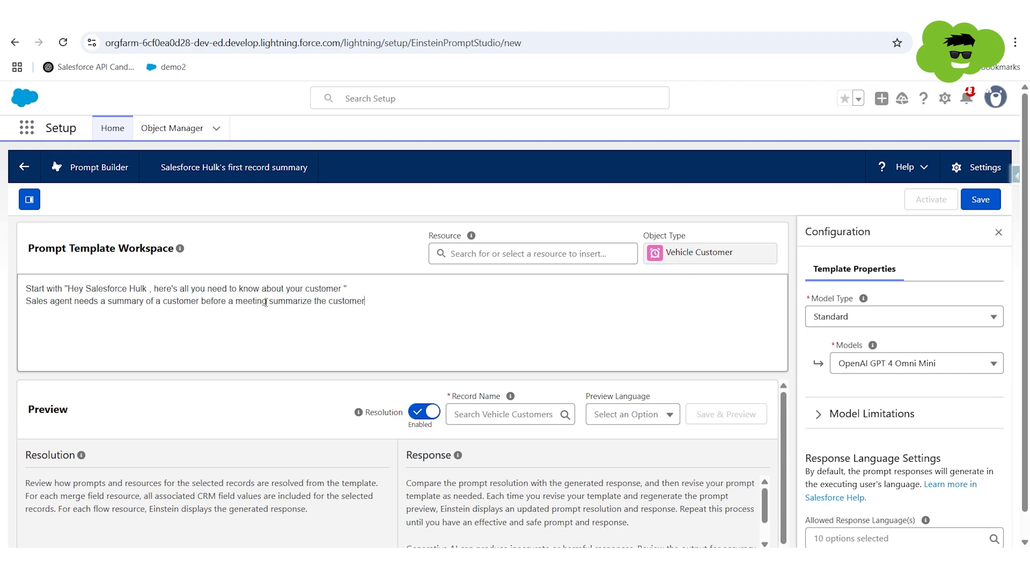
Insert the related vehicle's Brand and Model merge fields, followed by ', and service history'.
{"action": "left_click", "coordinate": [434, 253]}
{"action": "left_click", "coordinate": [514, 341]}
{"action": "scroll", "coordinate": [524, 341], "scroll_direction": "down", "scroll_amount": 6}
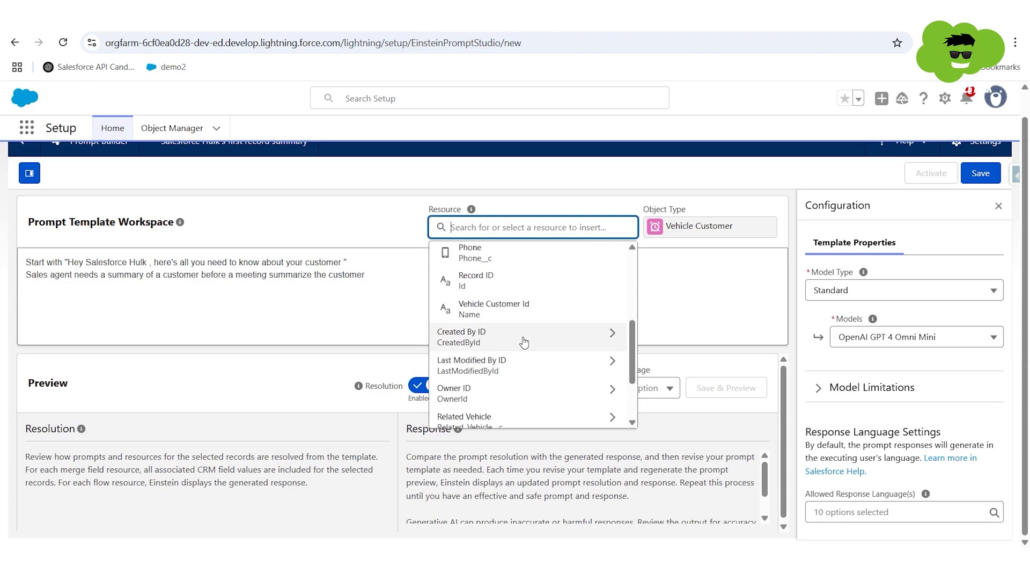
{"action": "scroll", "coordinate": [591, 363], "scroll_direction": "up", "scroll_amount": 5}
{"action": "scroll", "coordinate": [531, 376], "scroll_direction": "up", "scroll_amount": 3}
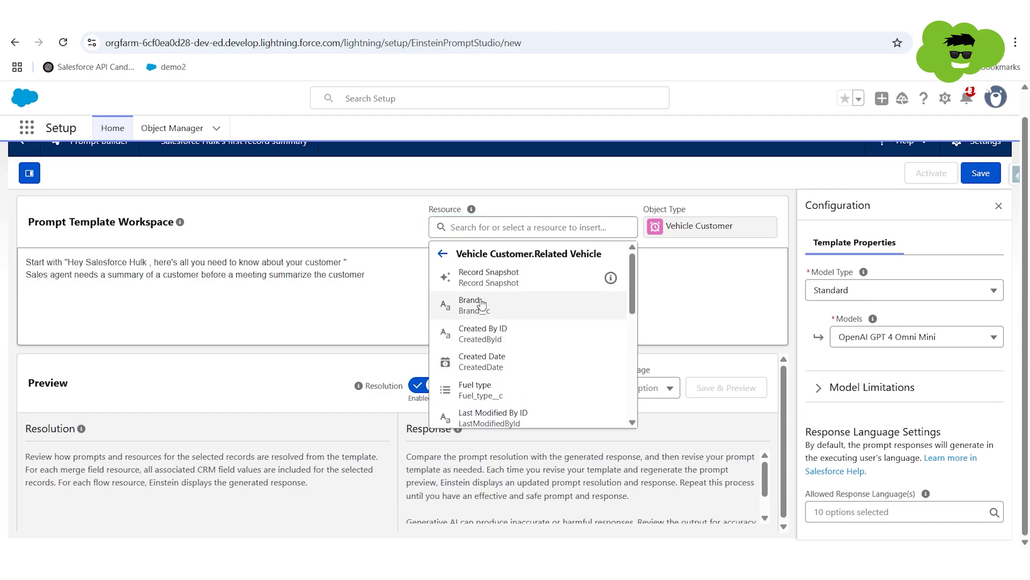
{"action": "left_click", "coordinate": [475, 304]}
{"action": "left_click", "coordinate": [532, 227]}
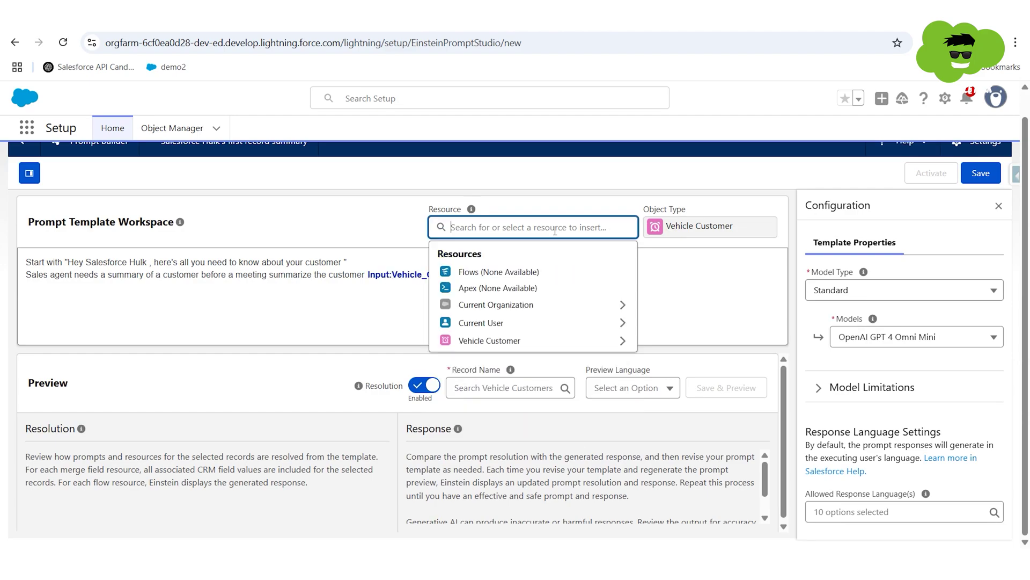
{"action": "left_click", "coordinate": [518, 342]}
{"action": "scroll", "coordinate": [525, 349], "scroll_direction": "down", "scroll_amount": 5}
{"action": "left_click", "coordinate": [563, 386]}
{"action": "scroll", "coordinate": [562, 387], "scroll_direction": "up", "scroll_amount": 1}
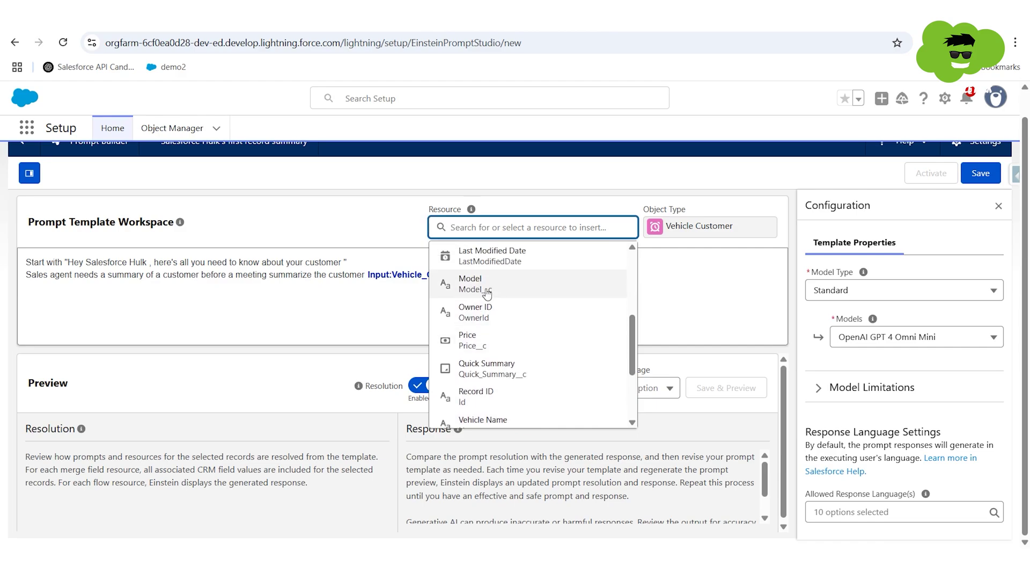
{"action": "left_click", "coordinate": [487, 283]}
{"action": "type", "text": ", "}
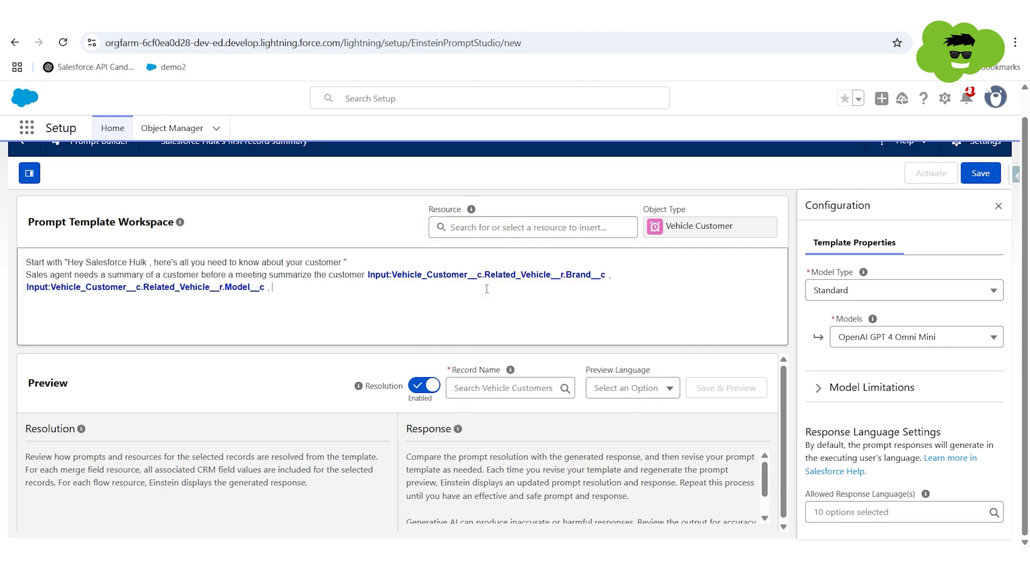
{"action": "type", "text": "and service history"}
Insert the Service Appointment related list, then the customer's Email and Phone fields with connecting text.
{"action": "left_click", "coordinate": [525, 228]}
{"action": "left_click", "coordinate": [499, 340]}
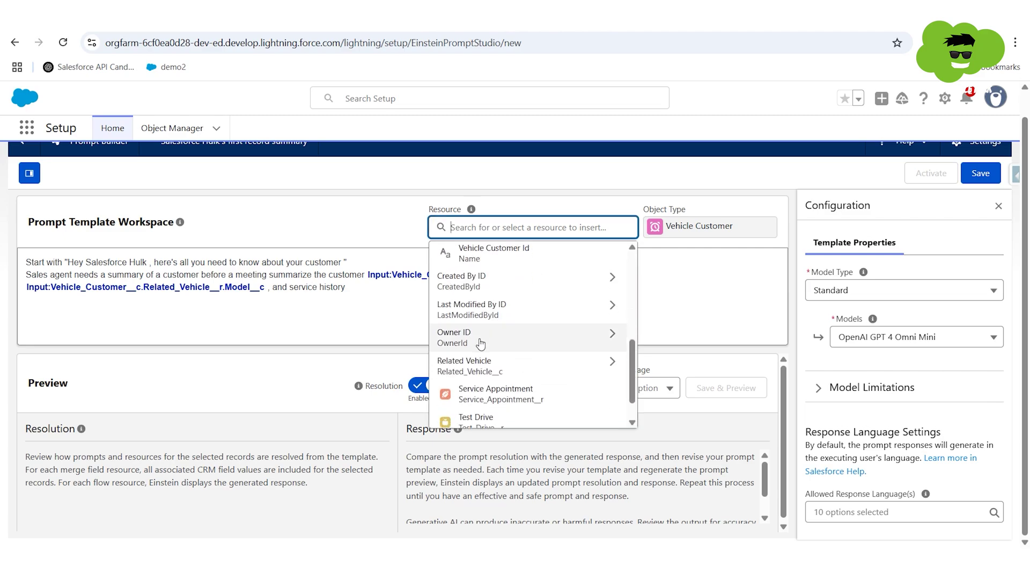
{"action": "scroll", "coordinate": [483, 344], "scroll_direction": "down", "scroll_amount": 1}
{"action": "left_click", "coordinate": [483, 336]}
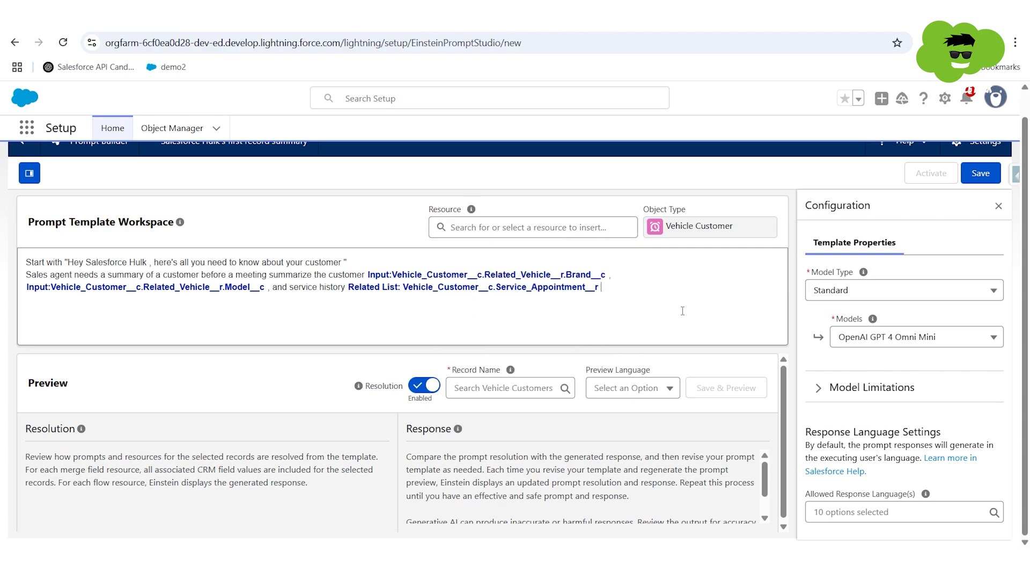
{"action": "type", "text": "IncludeEmail"}
{"action": "left_click", "coordinate": [526, 228]}
{"action": "left_click", "coordinate": [505, 339]}
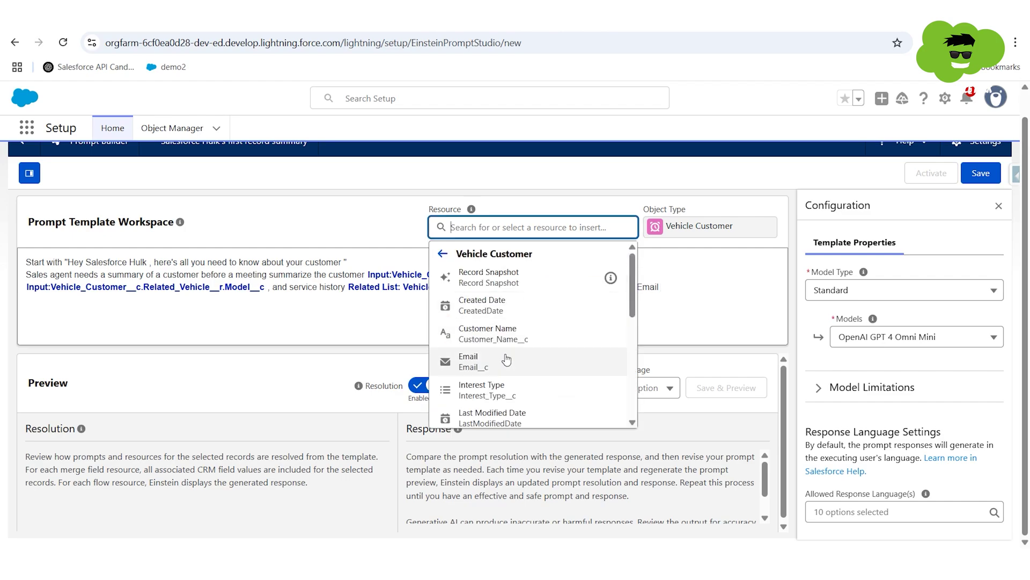
{"action": "left_click", "coordinate": [506, 360]}
{"action": "type", "text": "and Phone"}
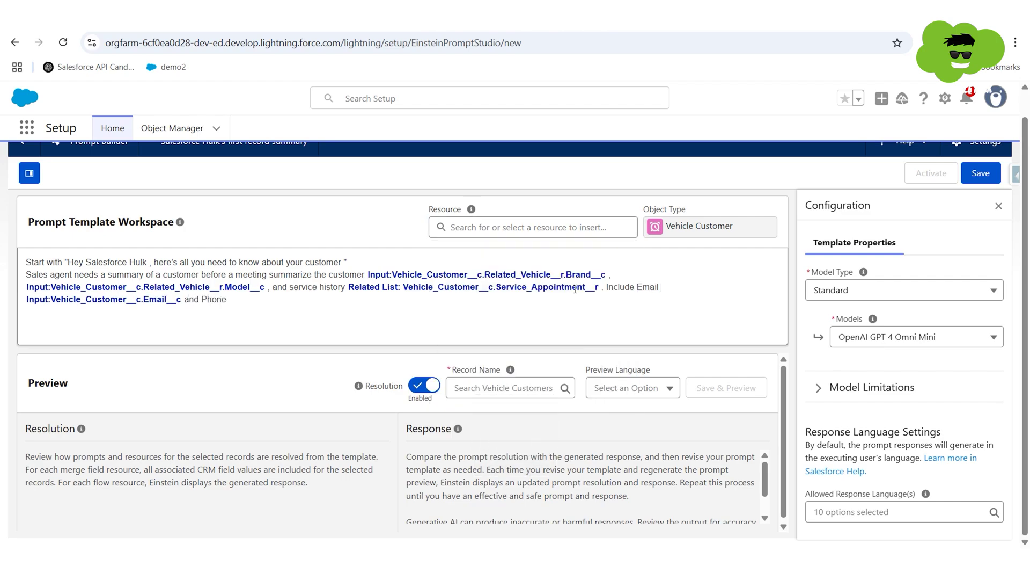
{"action": "left_click", "coordinate": [516, 228]}
{"action": "left_click", "coordinate": [497, 338]}
{"action": "left_click", "coordinate": [502, 258]}
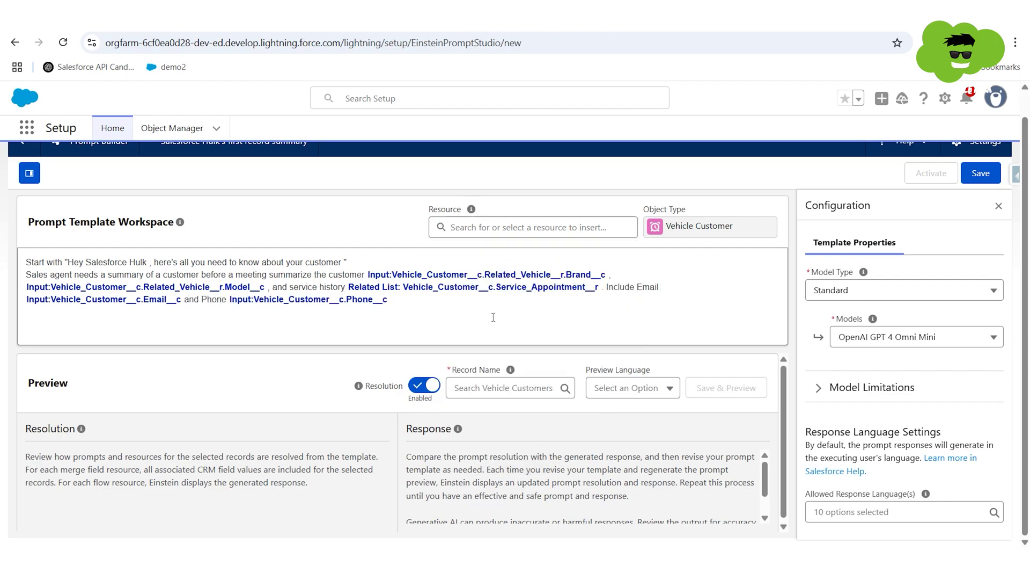
Save the template, keeping OpenAI GPT 4 Omni Mini as the model.
{"action": "left_click", "coordinate": [980, 173]}
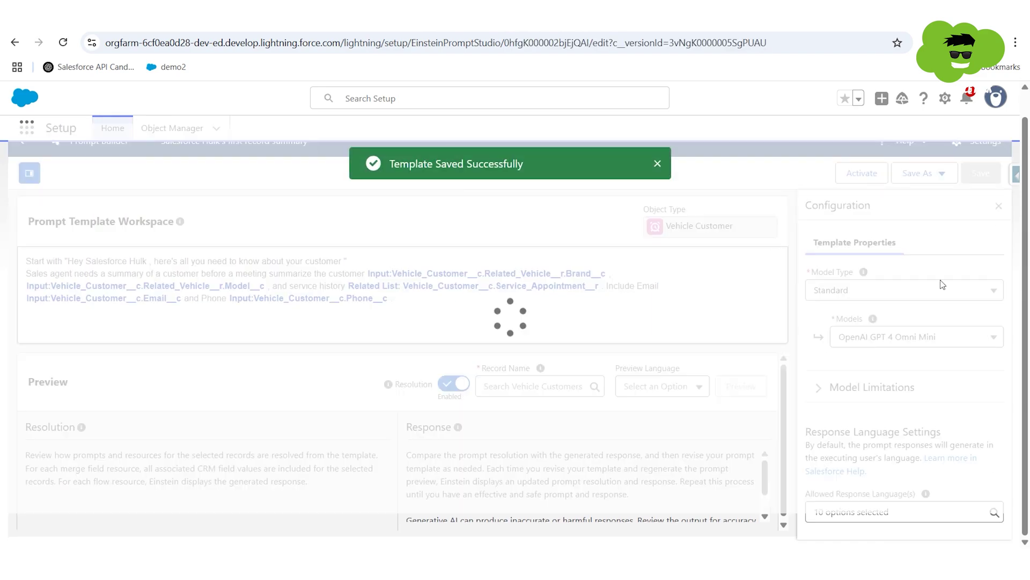
{"action": "left_click", "coordinate": [936, 290]}
{"action": "left_click", "coordinate": [936, 290]}
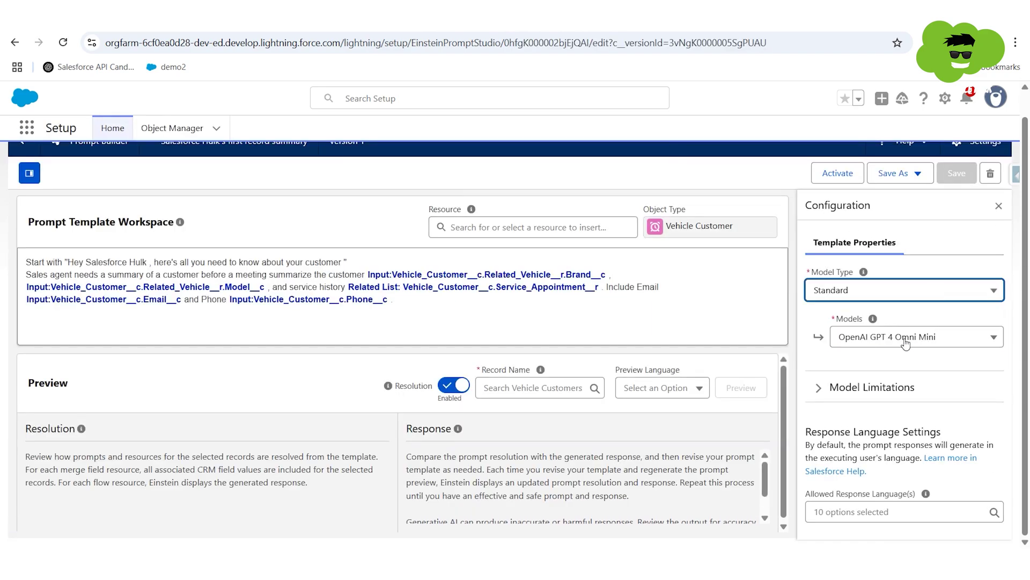
{"action": "left_click", "coordinate": [906, 338]}
{"action": "left_click", "coordinate": [906, 339]}
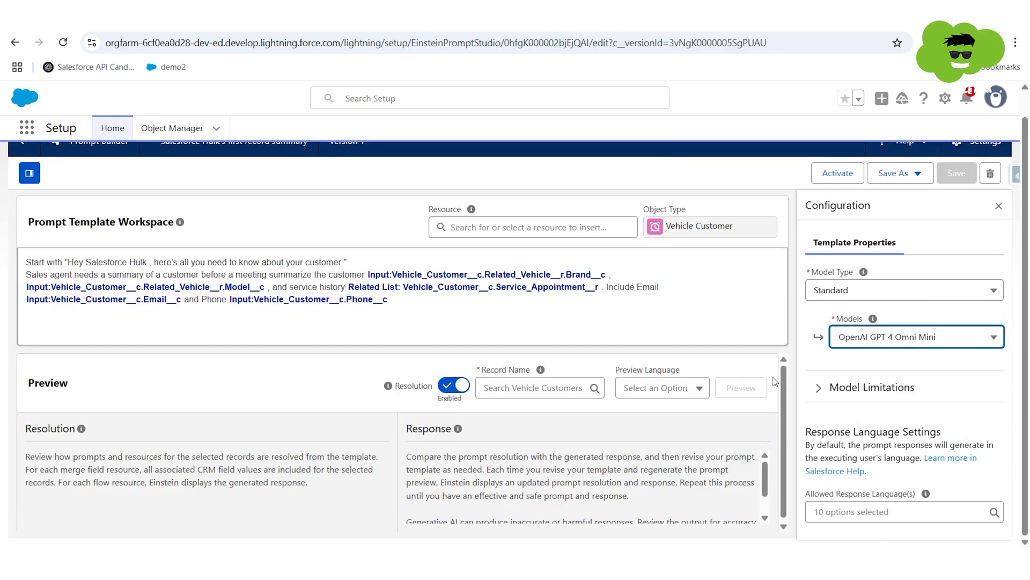
Preview the generated summary for record VCI - 00001, then activate Version 1.
{"action": "left_click", "coordinate": [537, 387]}
{"action": "type", "text": "V"}
{"action": "left_click", "coordinate": [576, 418]}
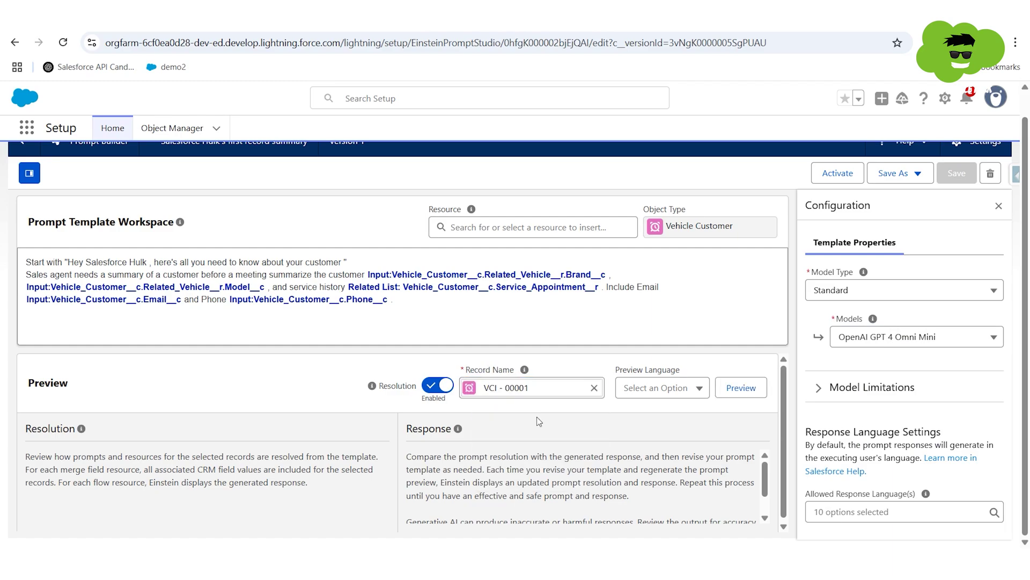
{"action": "left_click", "coordinate": [740, 388]}
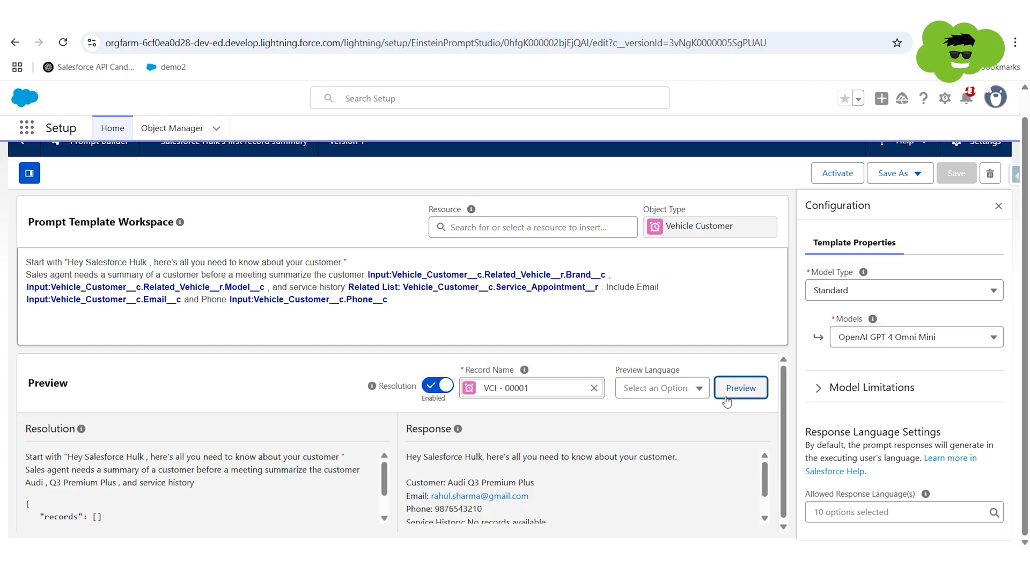
{"action": "scroll", "coordinate": [668, 484], "scroll_direction": "down", "scroll_amount": 1}
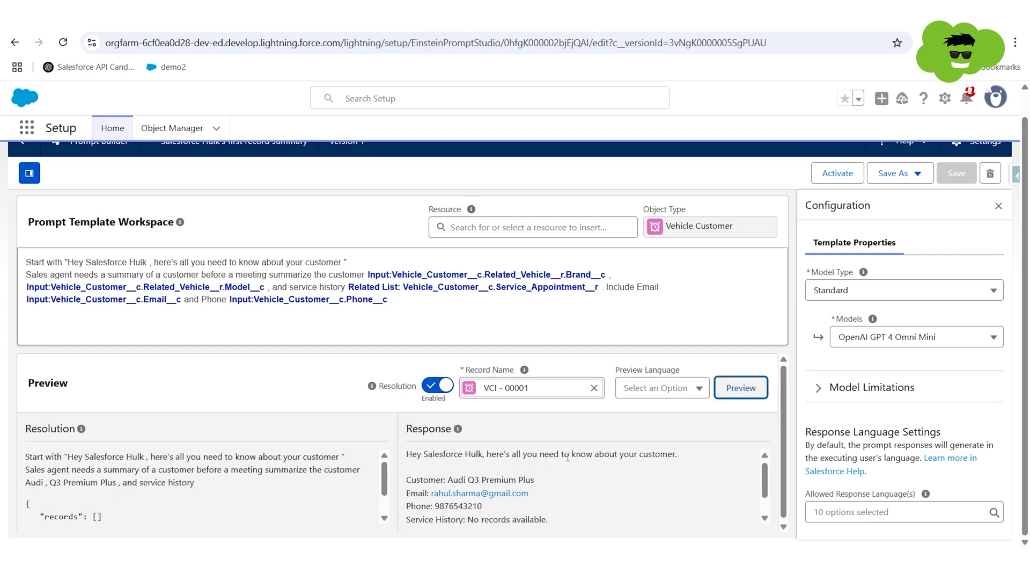
{"action": "scroll", "coordinate": [691, 471], "scroll_direction": "down", "scroll_amount": 1}
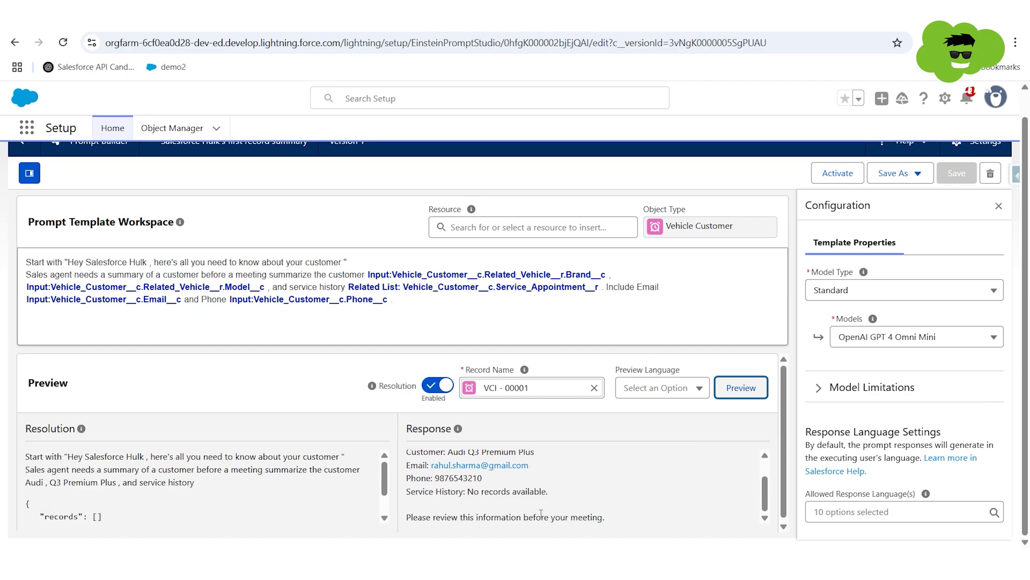
{"action": "scroll", "coordinate": [627, 491], "scroll_direction": "up", "scroll_amount": 1}
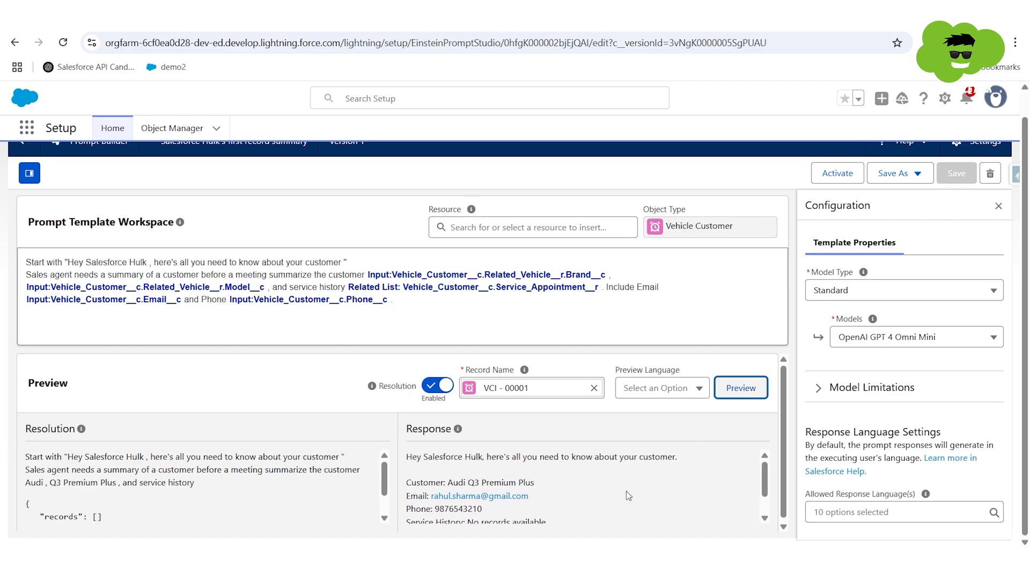
{"action": "left_click", "coordinate": [842, 174]}
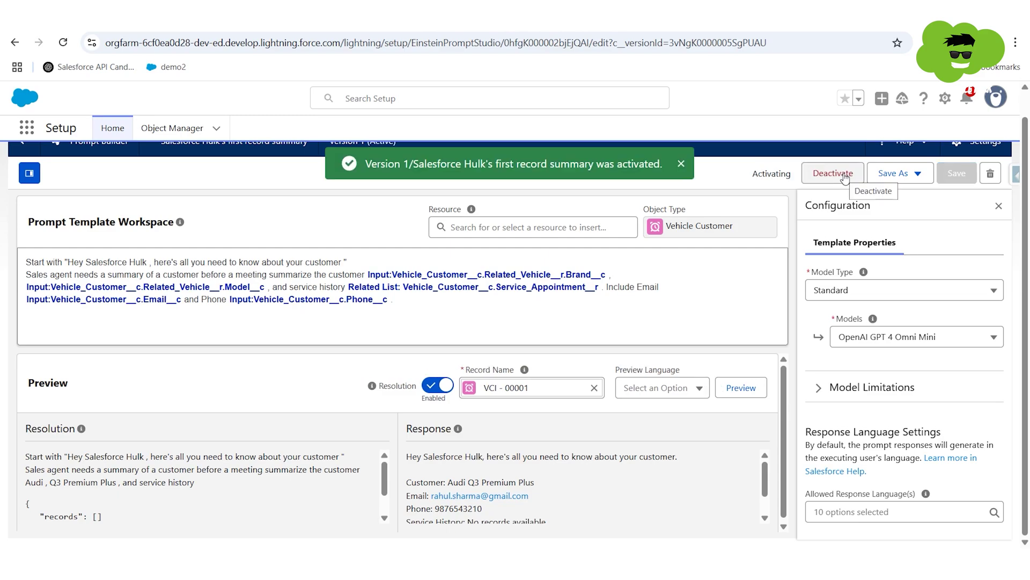
Open vehicle customer VCI - 00001 in the Automobile app and ask Agentforce to 'Summarize'.
{"action": "key", "text": "ctrl+w"}
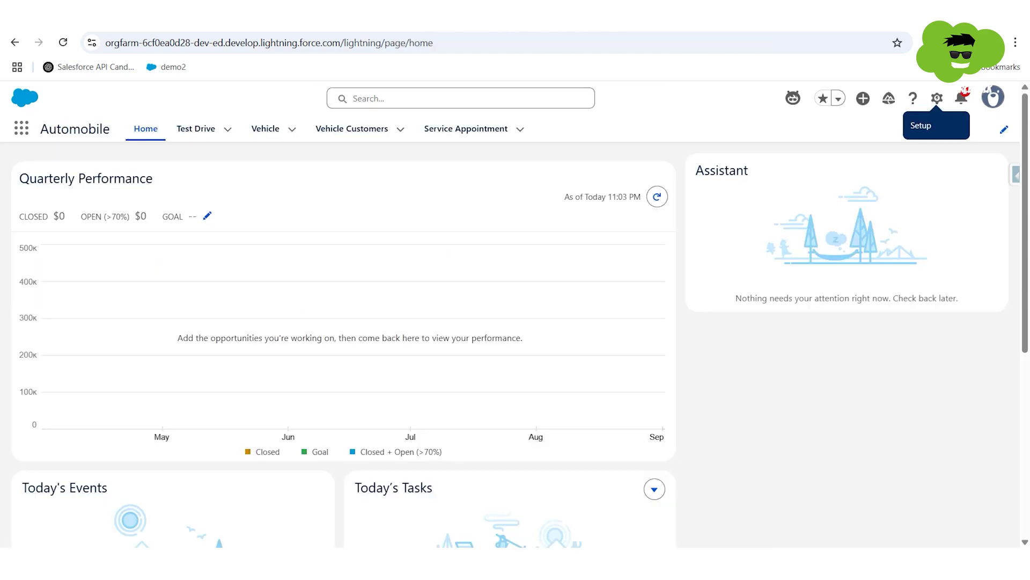
{"action": "left_click", "coordinate": [333, 132]}
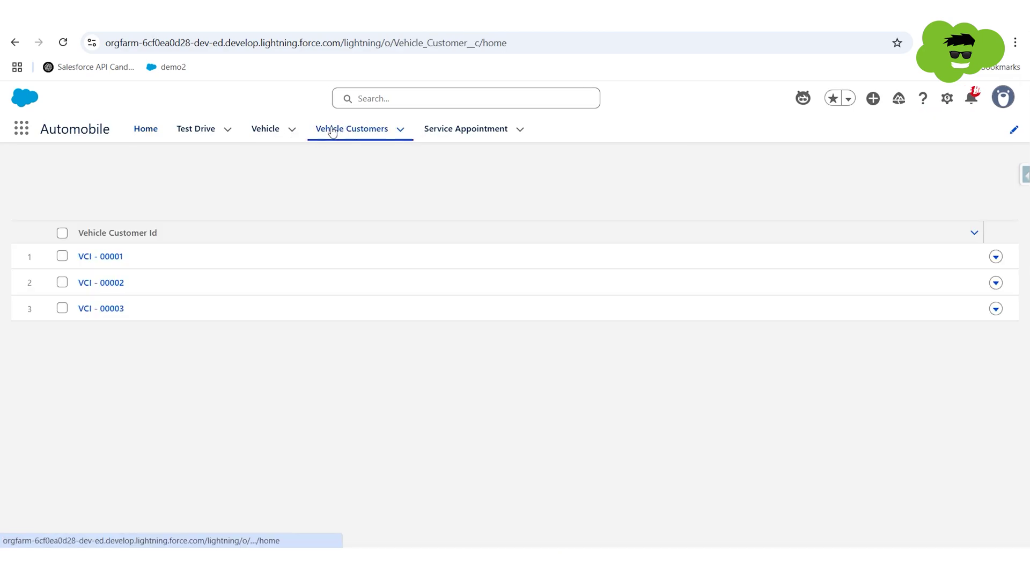
{"action": "left_click", "coordinate": [96, 275]}
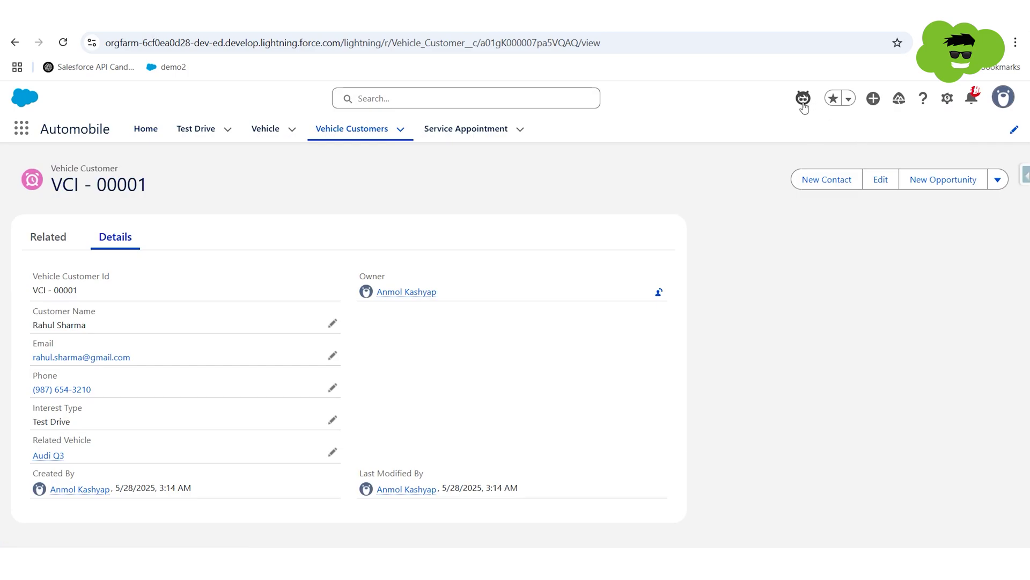
{"action": "left_click", "coordinate": [803, 98]}
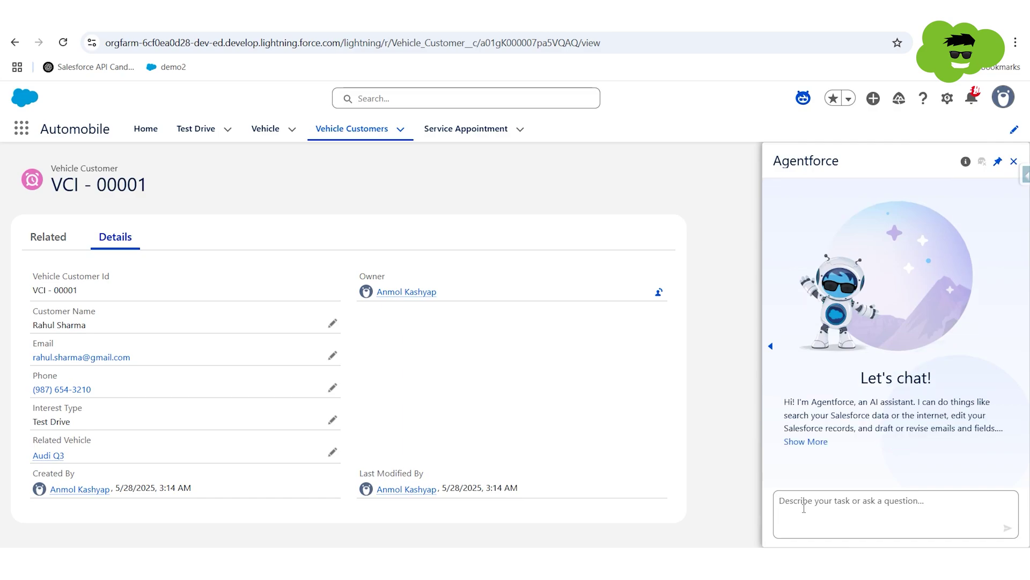
{"action": "type", "text": "Summ"}
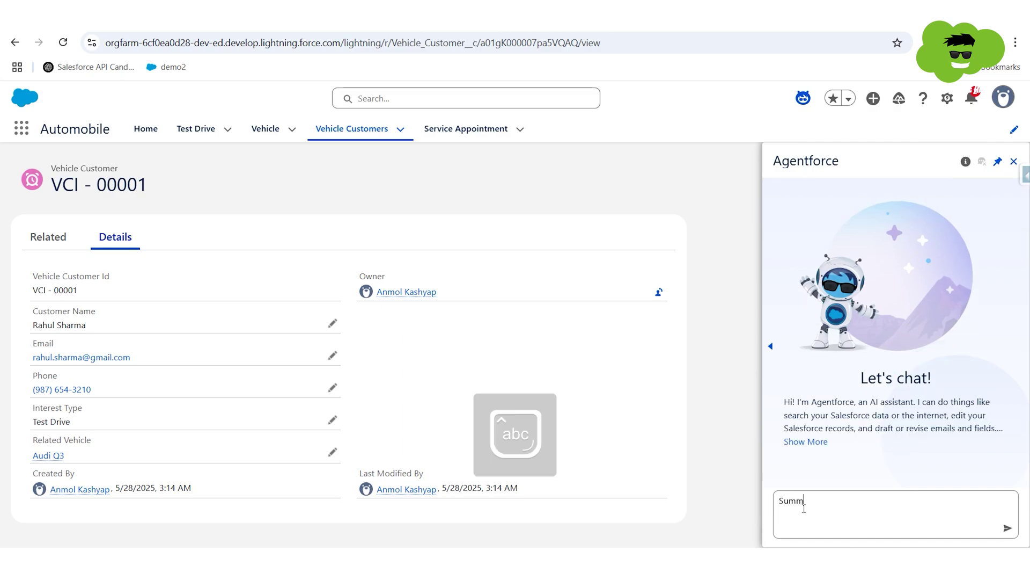
{"action": "type", "text": "arize"}
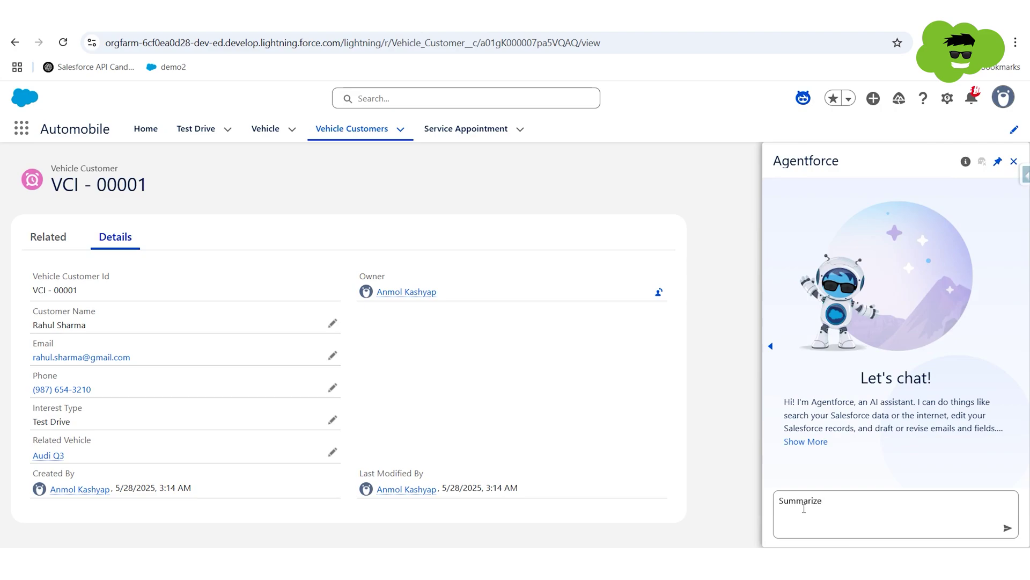
{"action": "key", "text": "Return"}
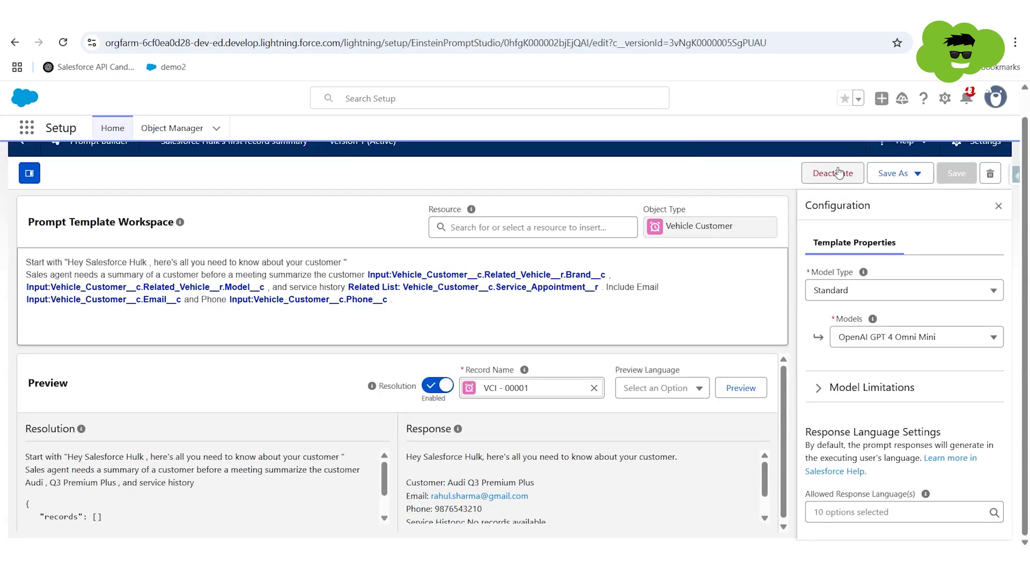
Deactivate the template and send 'Summarize' to Agentforce again to compare the VCI - 00001 reply.
{"action": "left_click", "coordinate": [833, 174]}
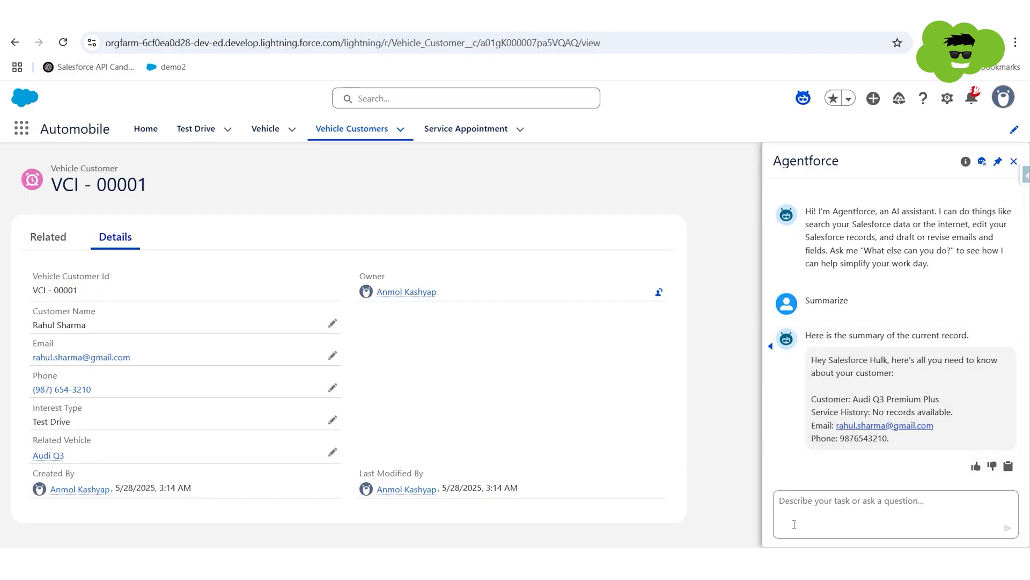
{"action": "left_click", "coordinate": [794, 524]}
{"action": "type", "text": "Suma"}
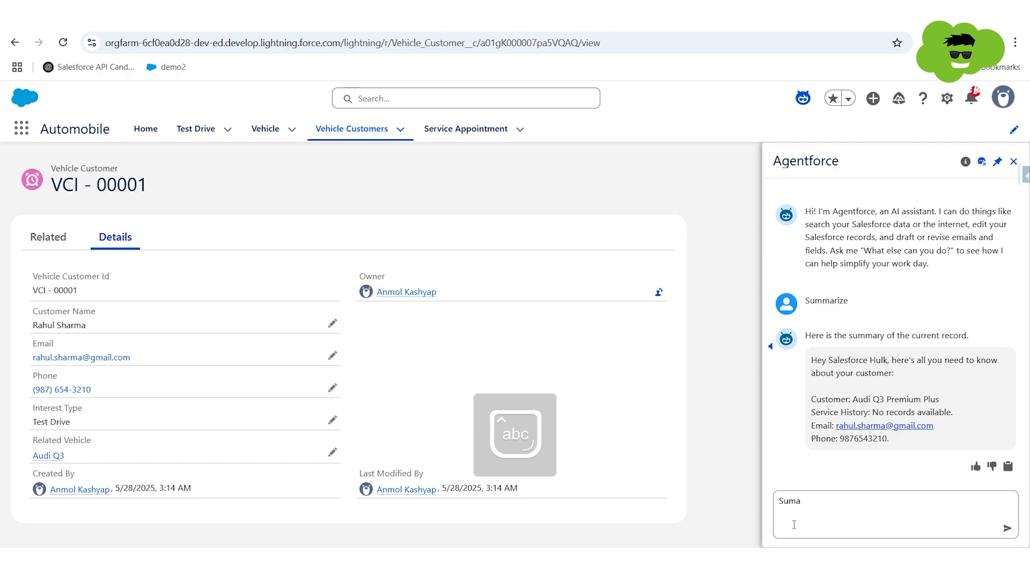
{"action": "key", "text": "BackSpace"}
{"action": "type", "text": "marize"}
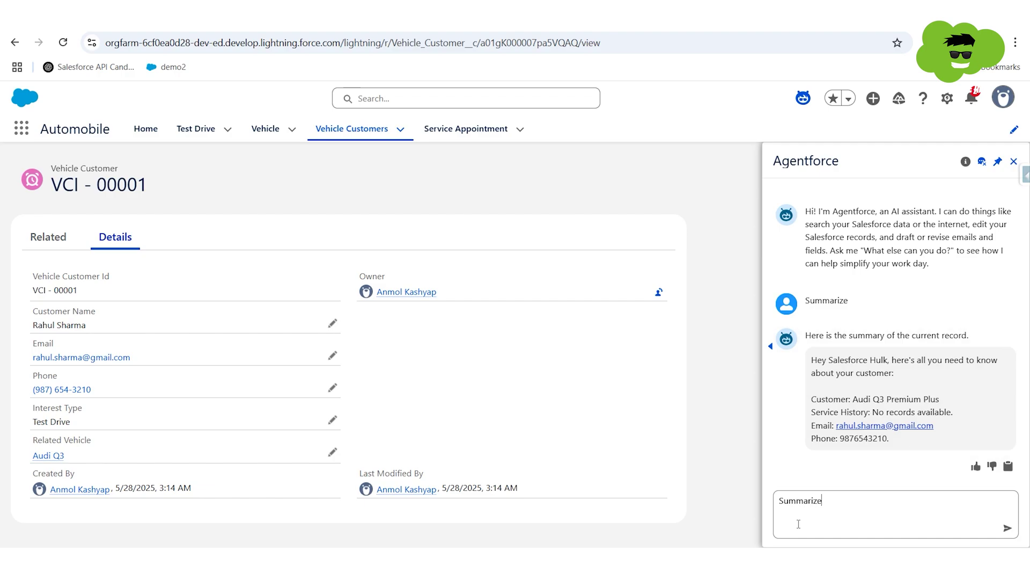
{"action": "key", "text": "Return"}
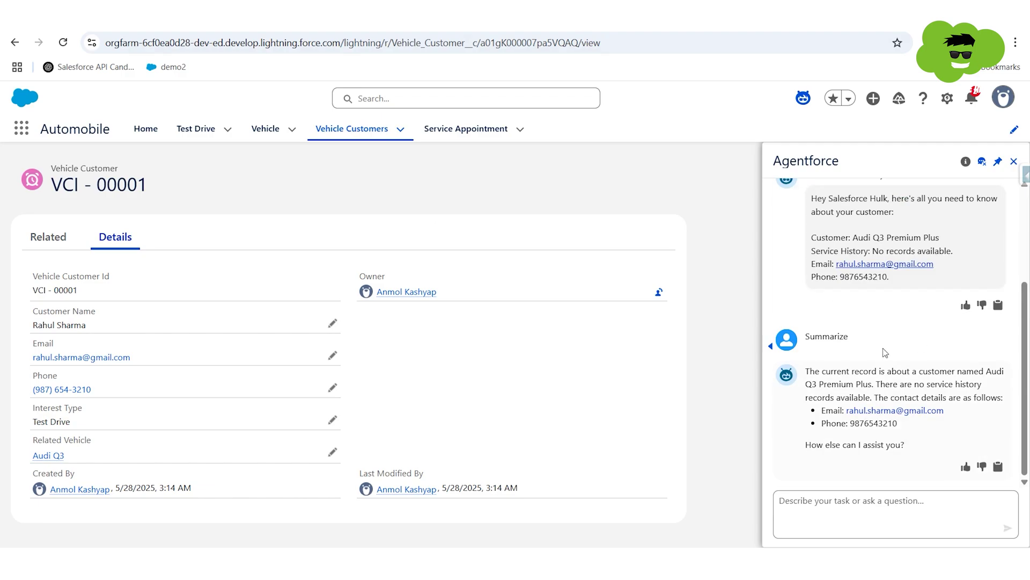
{"action": "scroll", "coordinate": [810, 333], "scroll_direction": "up", "scroll_amount": 1}
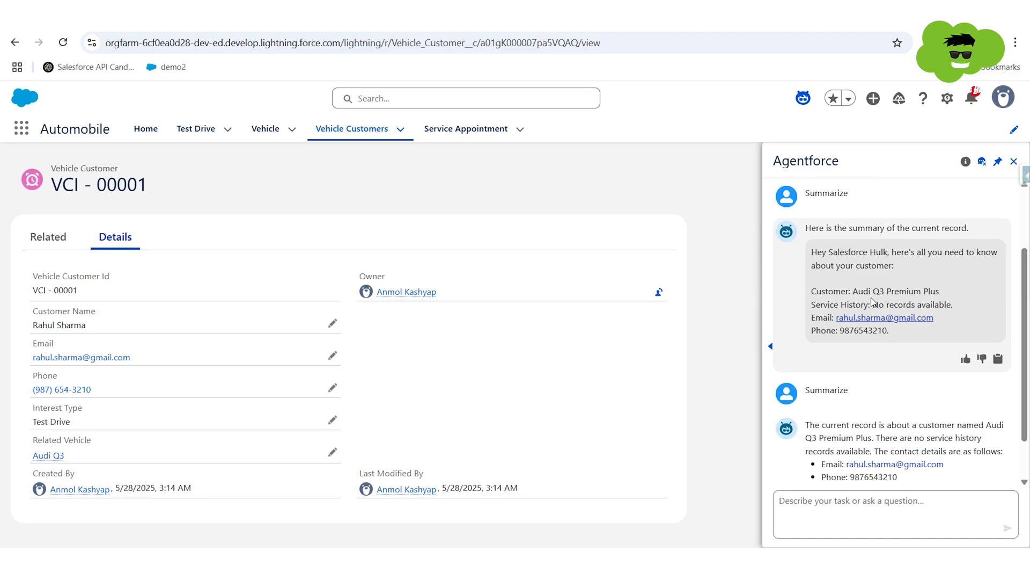
Place the cursor in the Agentforce message box, ready for another message.
{"action": "left_click", "coordinate": [779, 500]}
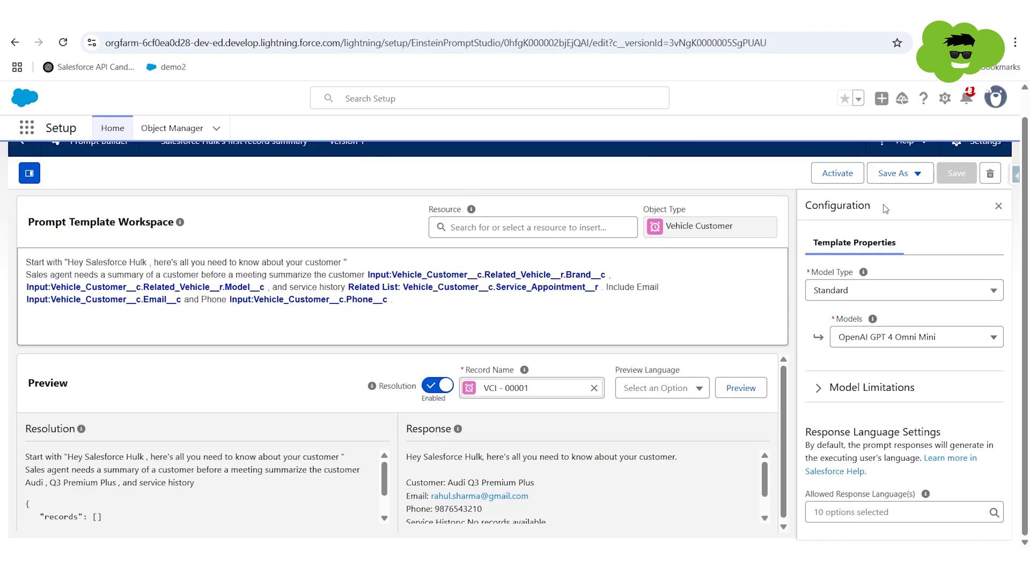